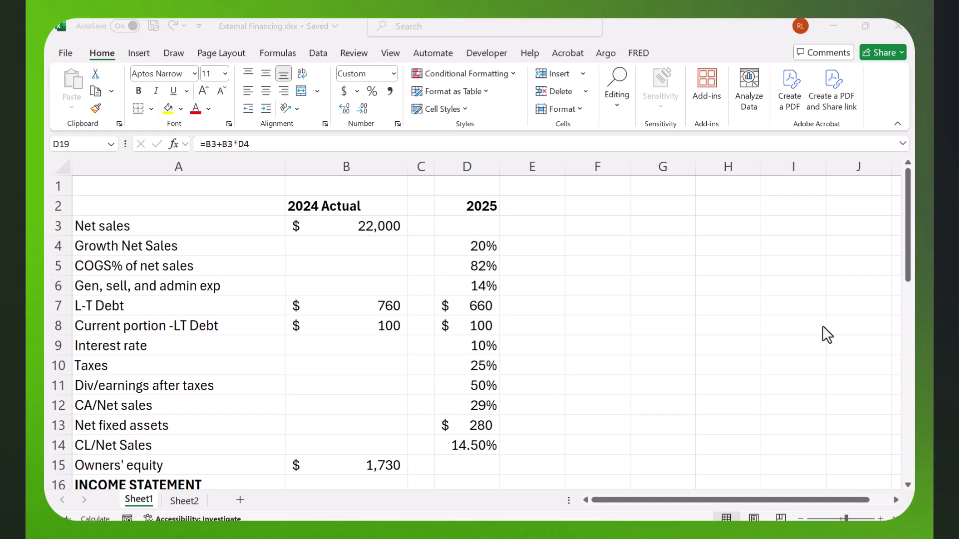
Scroll to the 2025 income statement: $630 earnings after taxes, $315 dividends, $315 retained
scroll(724, 337, down, 3)
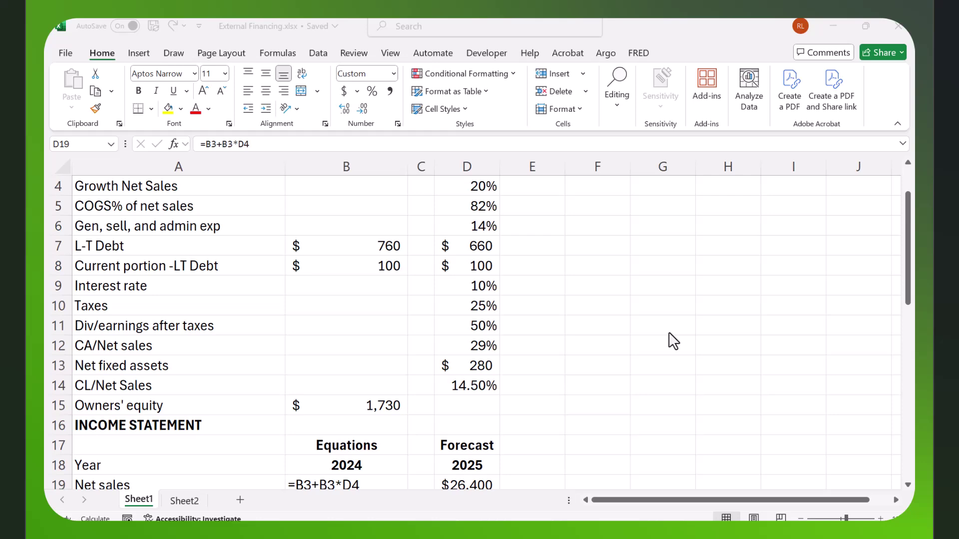
scroll(668, 330, down, 1)
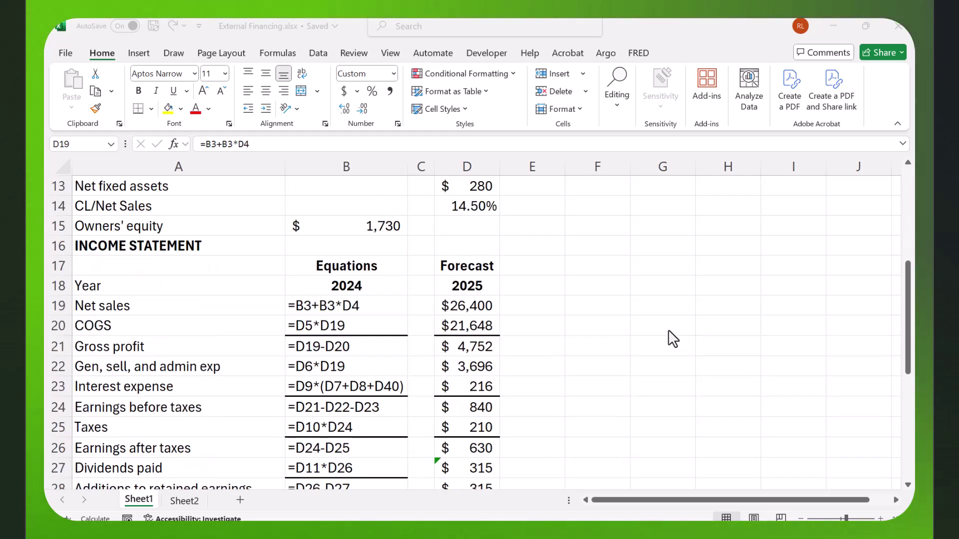
scroll(668, 322, down, 1)
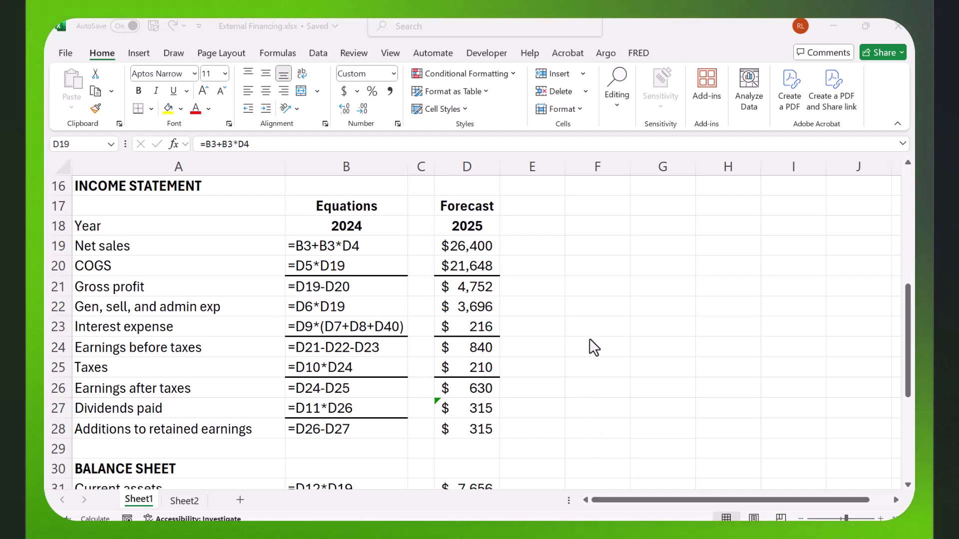
Review the balance sheet totals, $7,936 assets versus $6,533 liabilities and equity, and $1,403 external funding
scroll(591, 344, down, 1)
scroll(594, 354, down, 2)
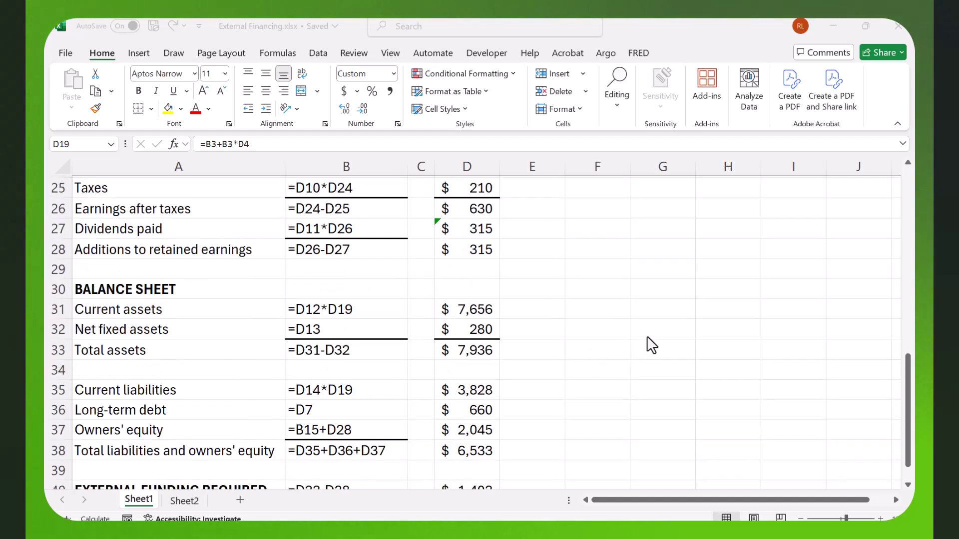
scroll(501, 308, down, 1)
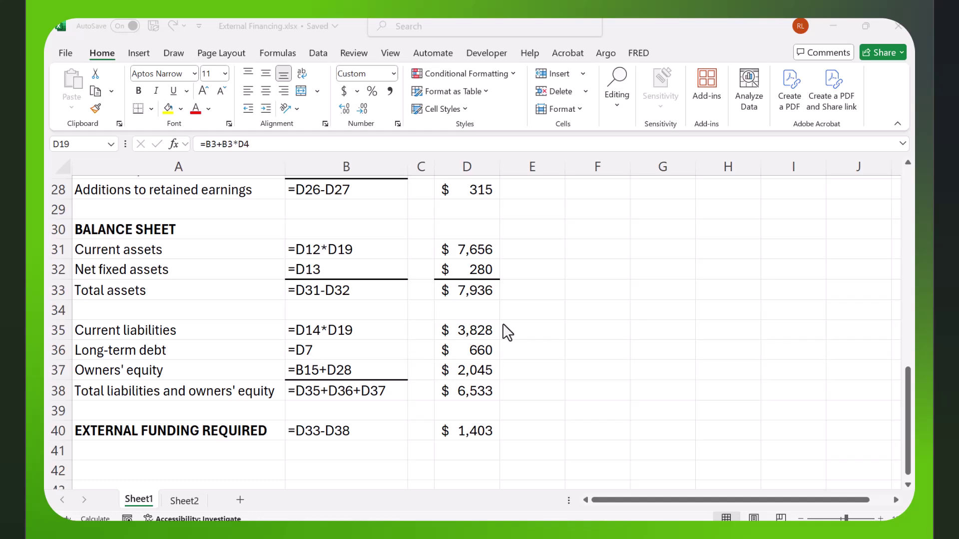
scroll(625, 357, up, 1)
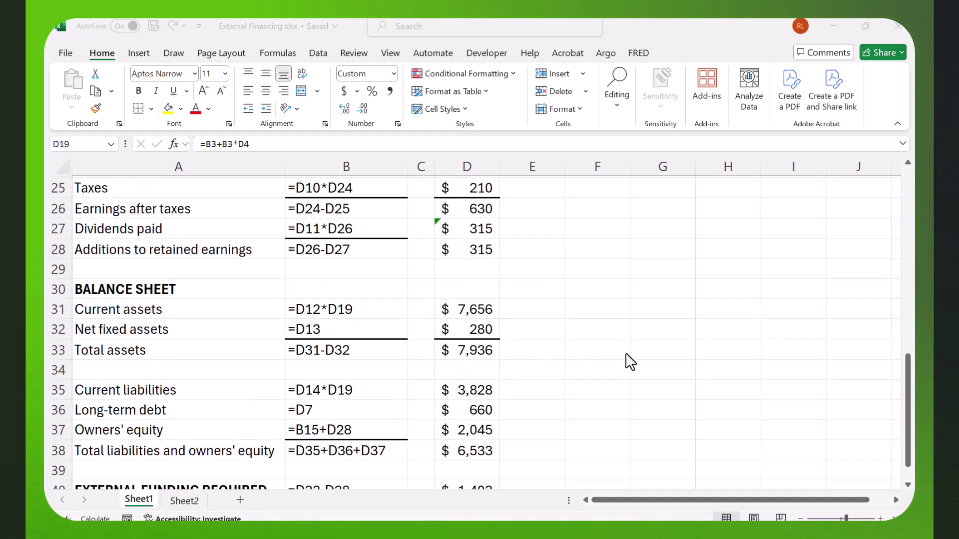
scroll(621, 373, down, 1)
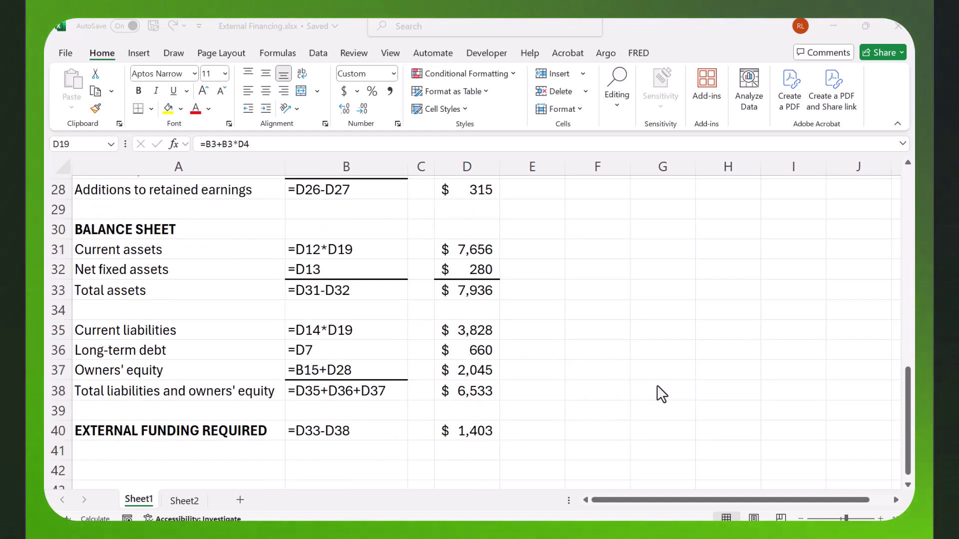
scroll(657, 385, up, 4)
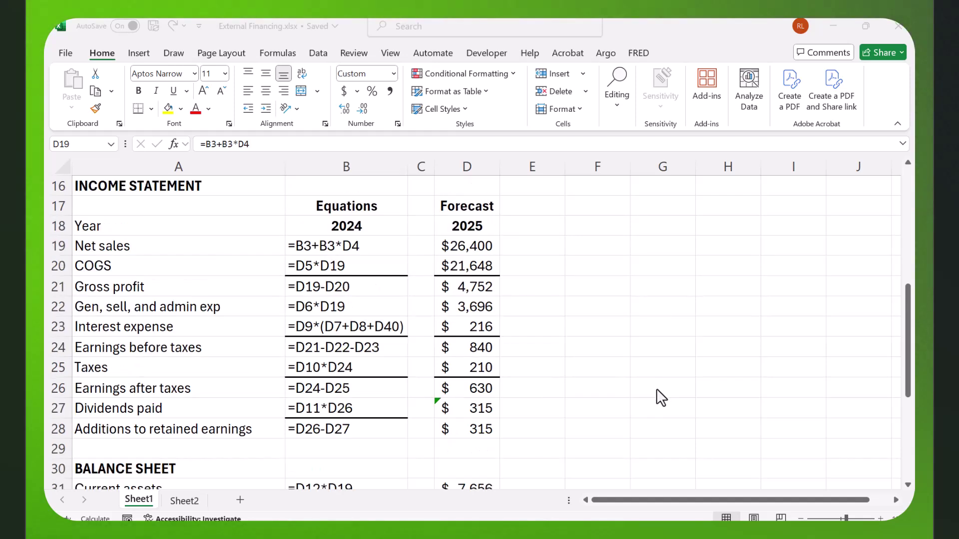
scroll(657, 389, down, 3)
scroll(657, 401, down, 1)
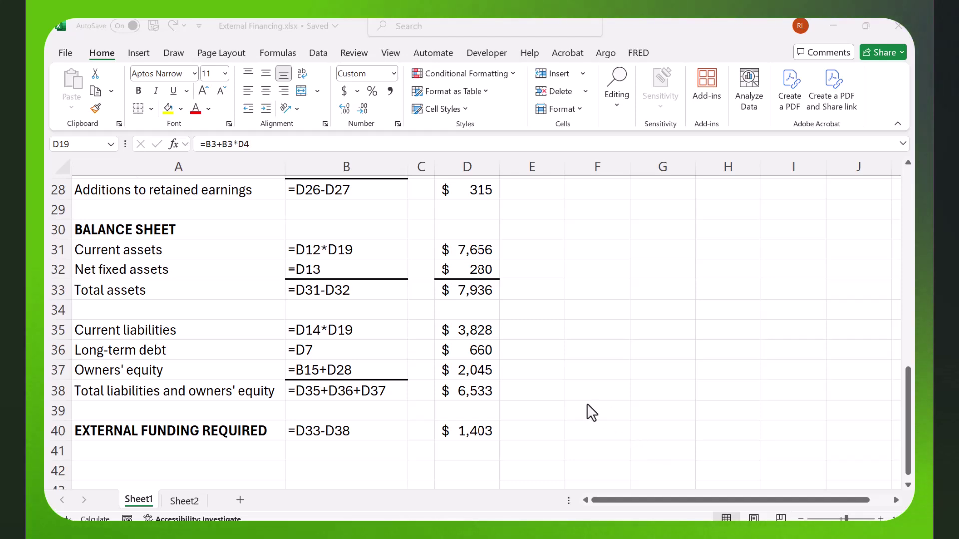
Scroll back to the assumptions table: 20% growth, 82% COGS, 14% admin, 10% interest, 25% taxes
scroll(588, 406, up, 4)
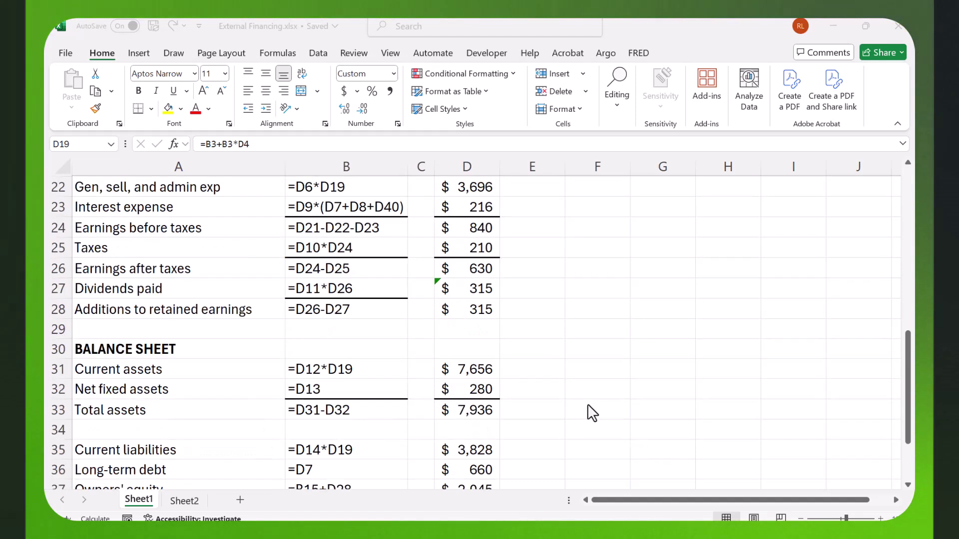
scroll(588, 413, up, 5)
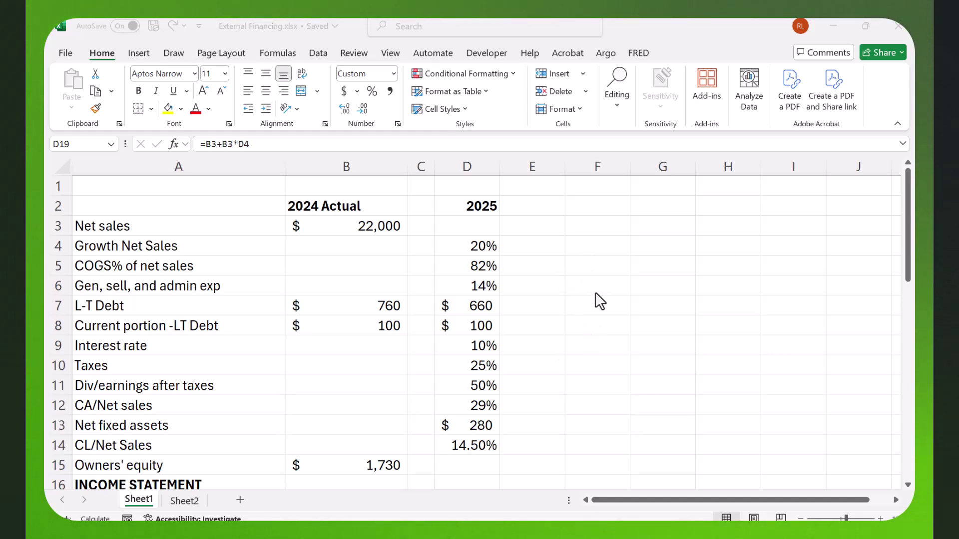
scroll(589, 319, down, 3)
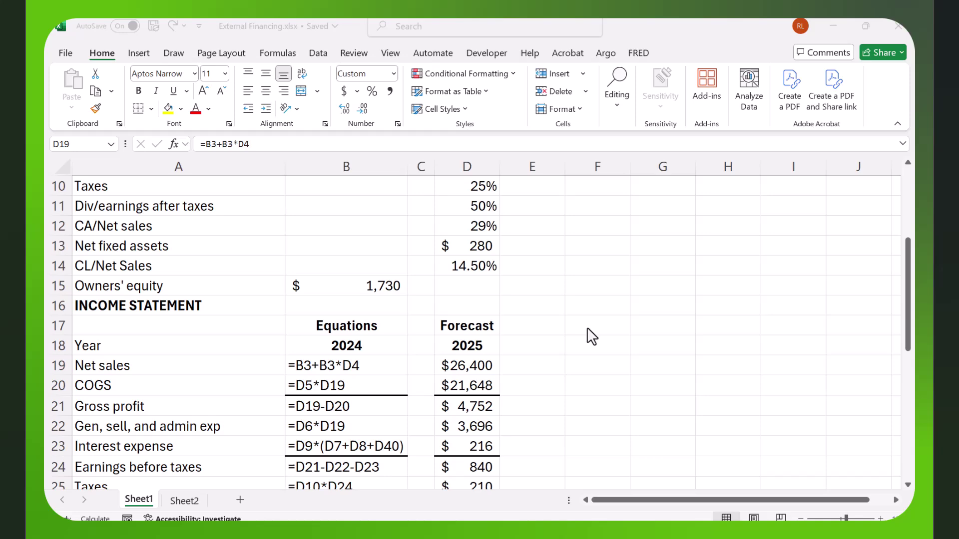
scroll(588, 331, down, 1)
scroll(588, 331, down, 1)
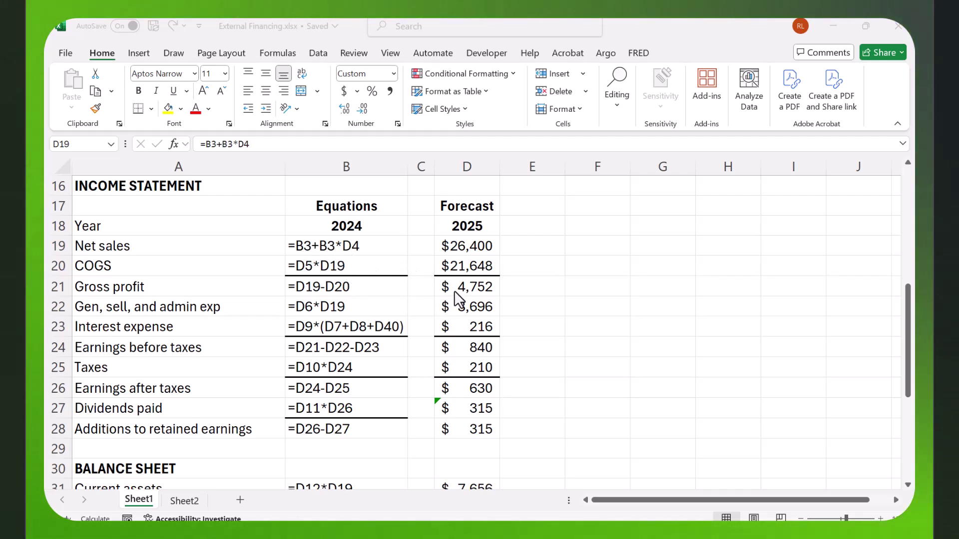
scroll(457, 299, up, 5)
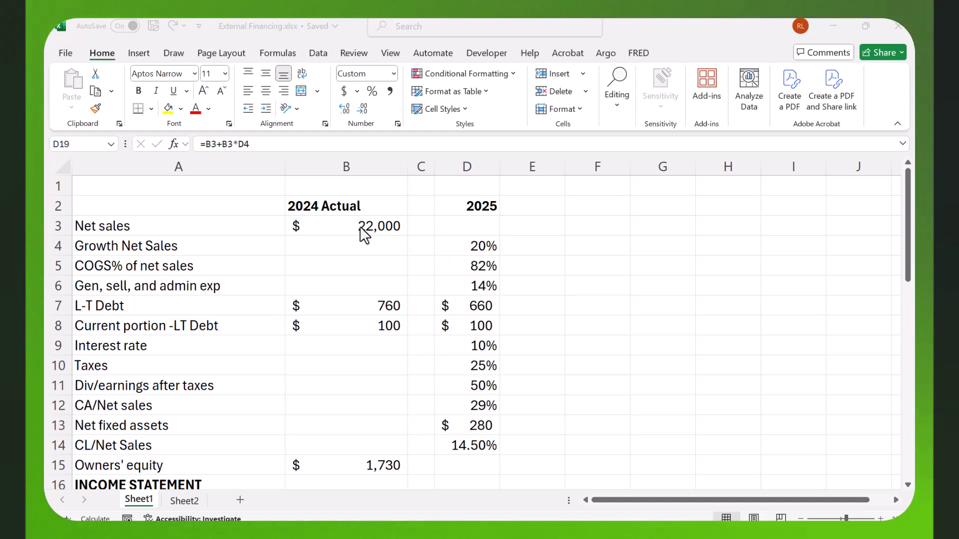
scroll(450, 279, down, 3)
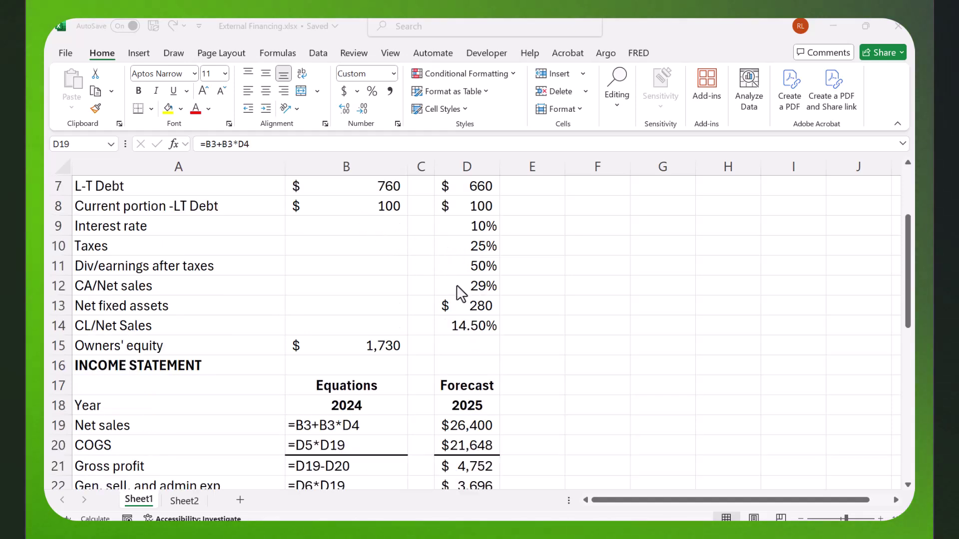
click(485, 366)
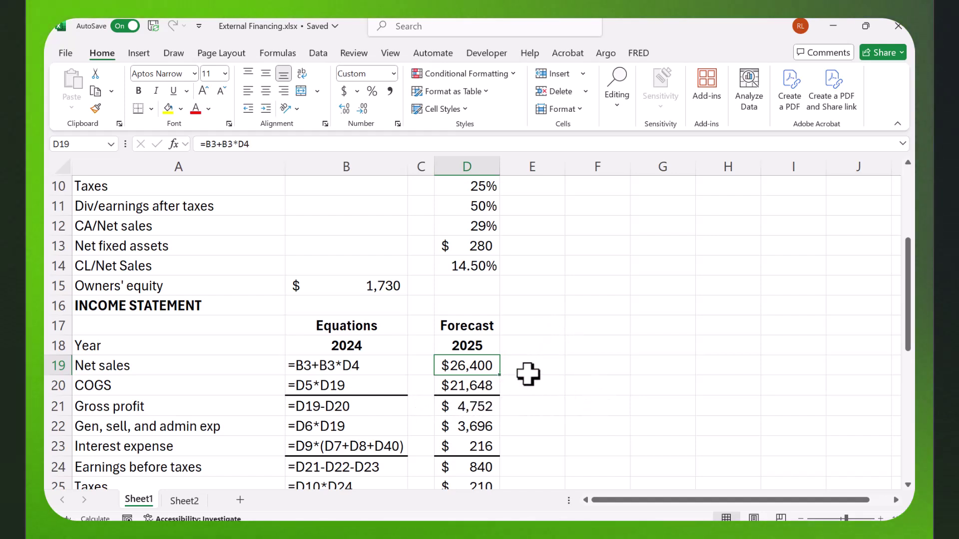
scroll(556, 370, up, 3)
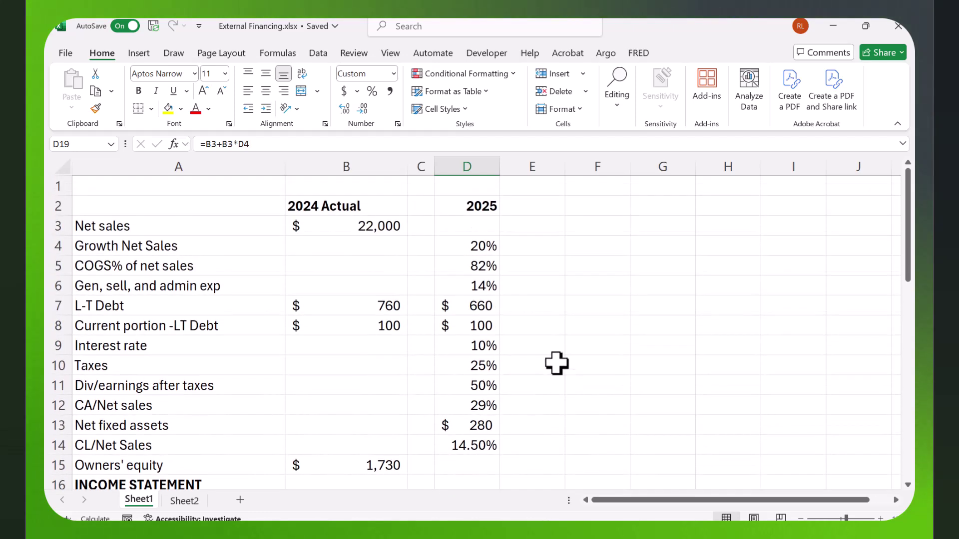
click(486, 268)
scroll(557, 312, down, 4)
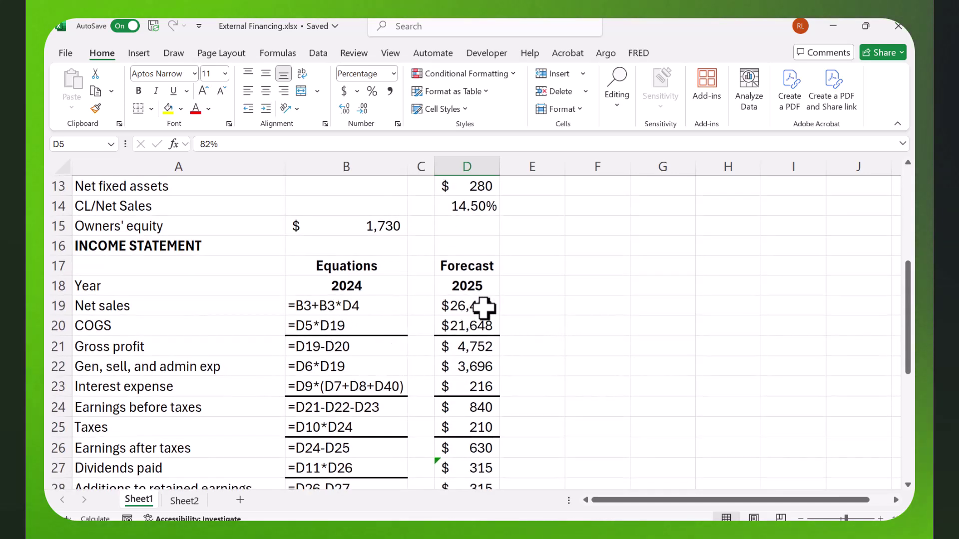
click(483, 309)
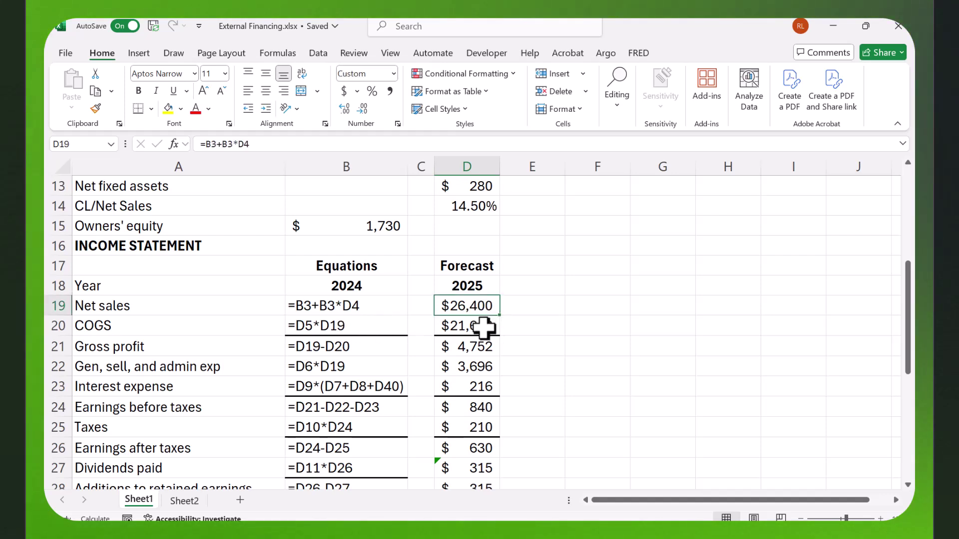
click(484, 328)
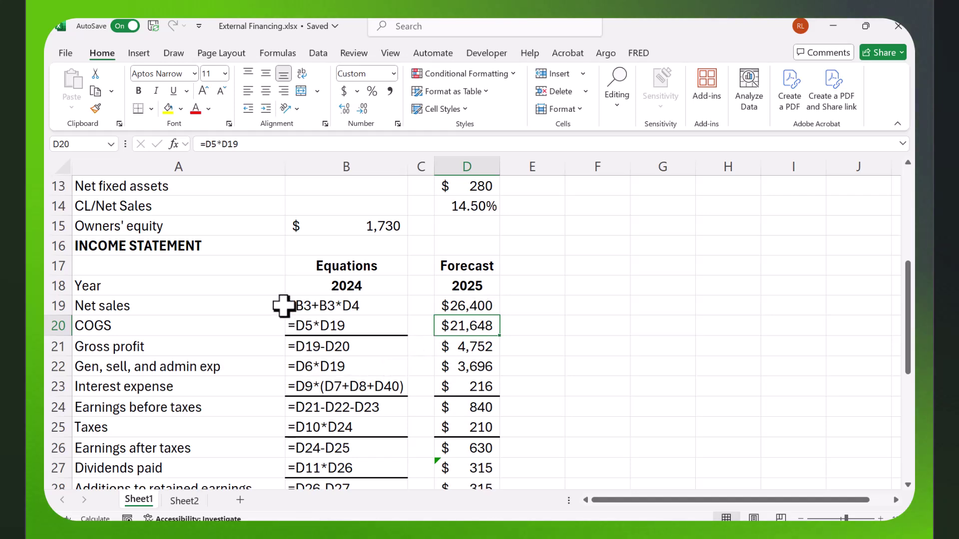
scroll(282, 306, up, 1)
scroll(282, 306, up, 1)
scroll(283, 306, up, 1)
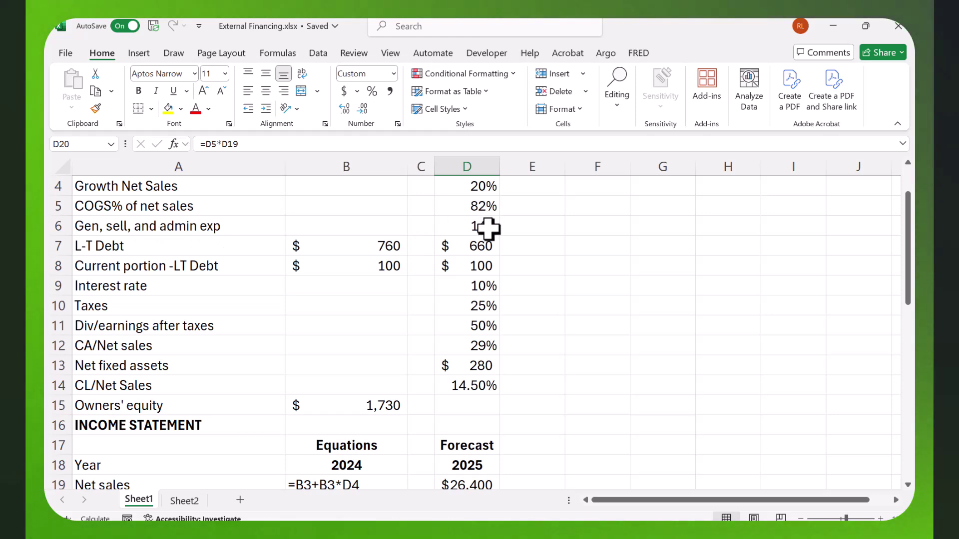
scroll(569, 328, down, 2)
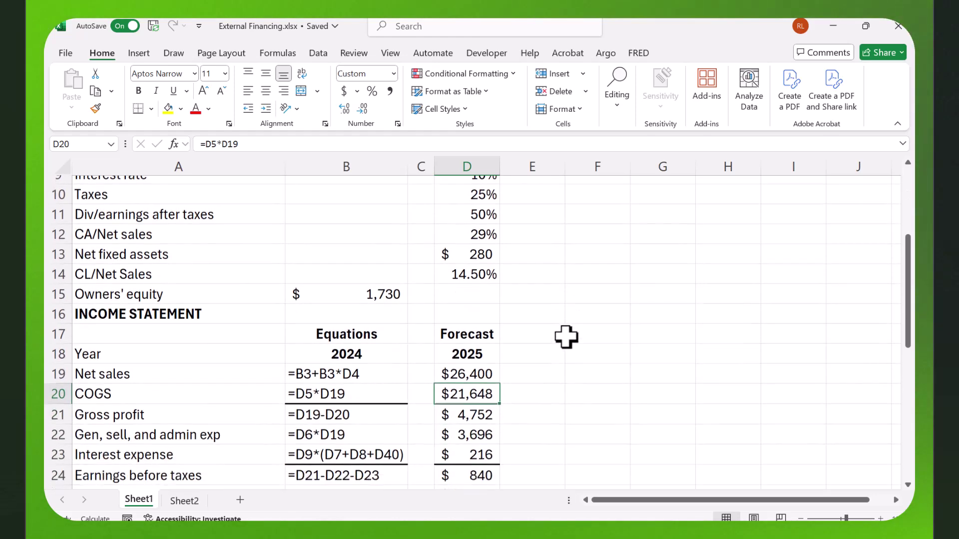
scroll(550, 375, down, 1)
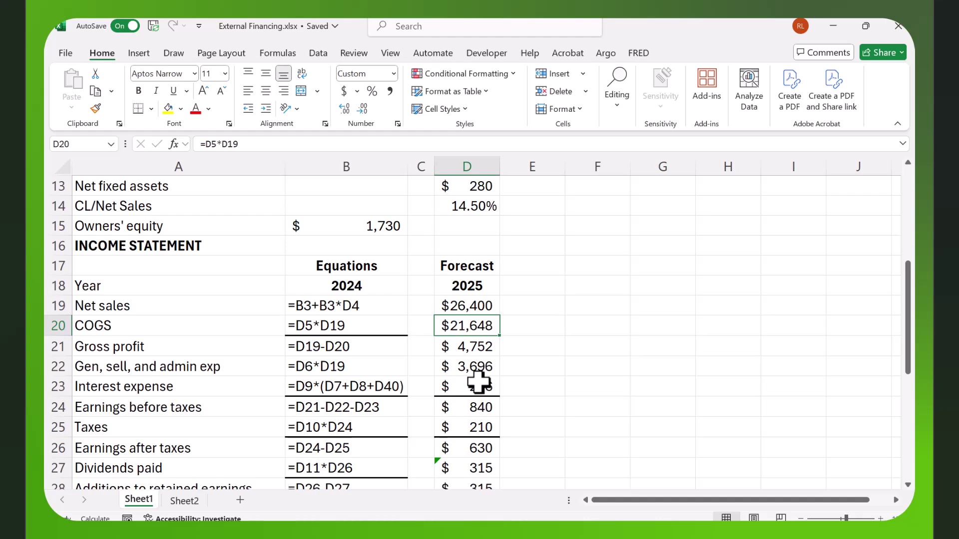
scroll(477, 382, down, 3)
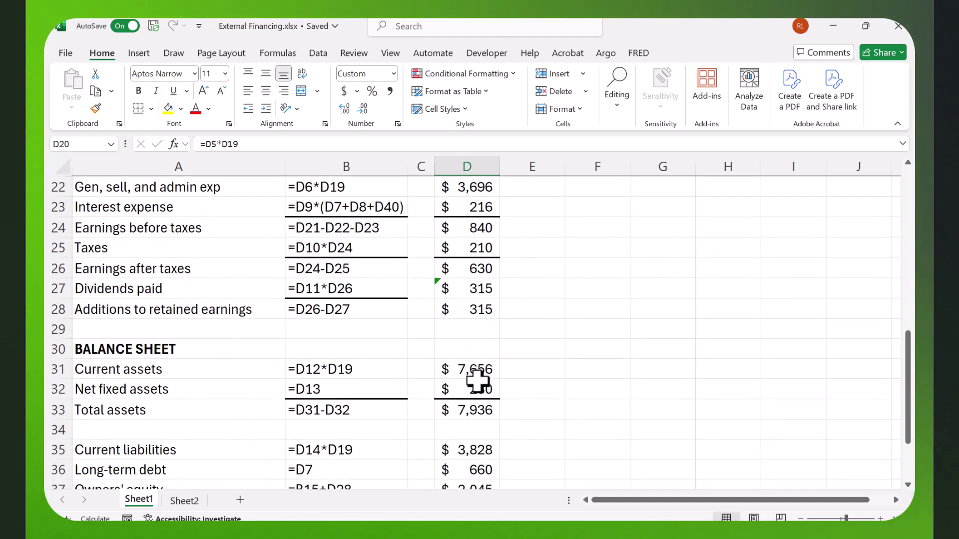
scroll(479, 383, up, 1)
scroll(498, 396, up, 1)
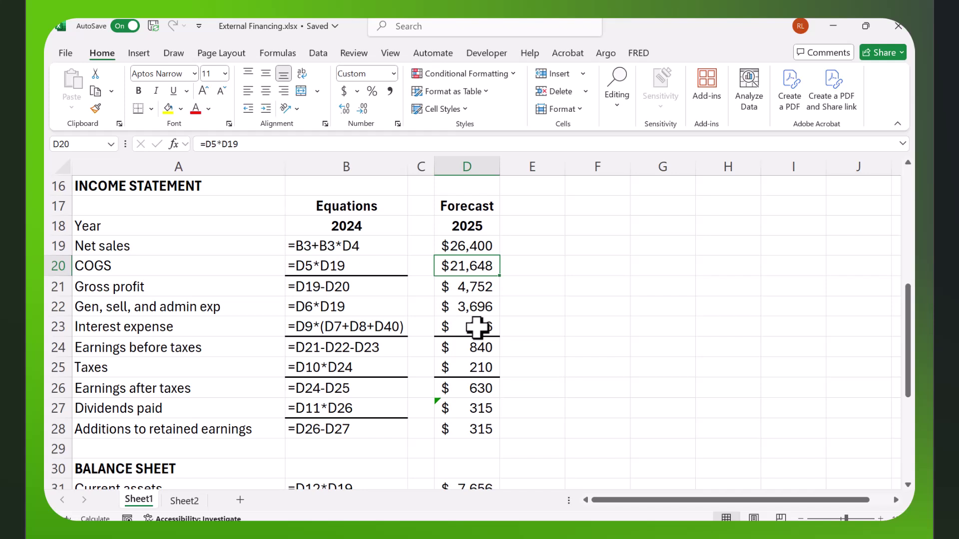
click(477, 327)
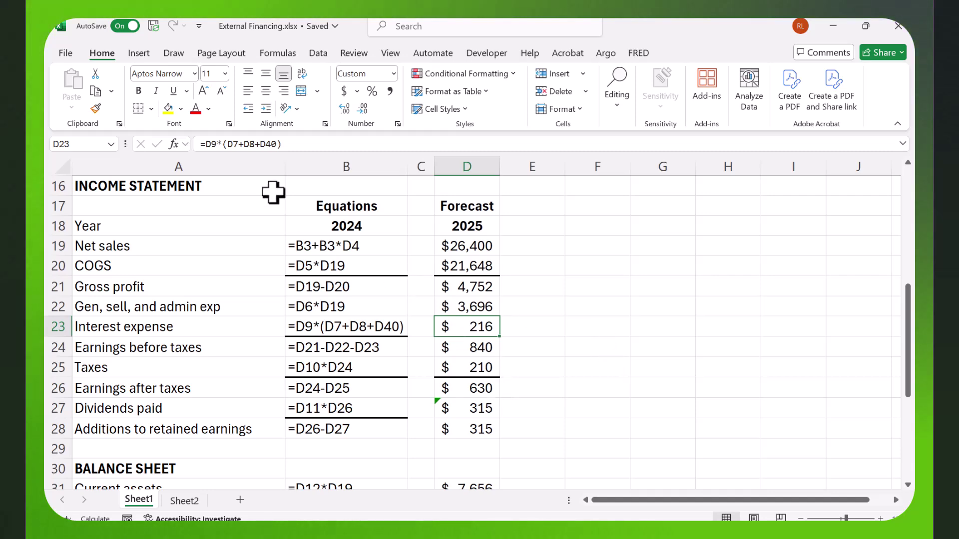
Confirm iterative calculation is enabled with 100 maximum iterations and 0.001 maximum change
click(64, 53)
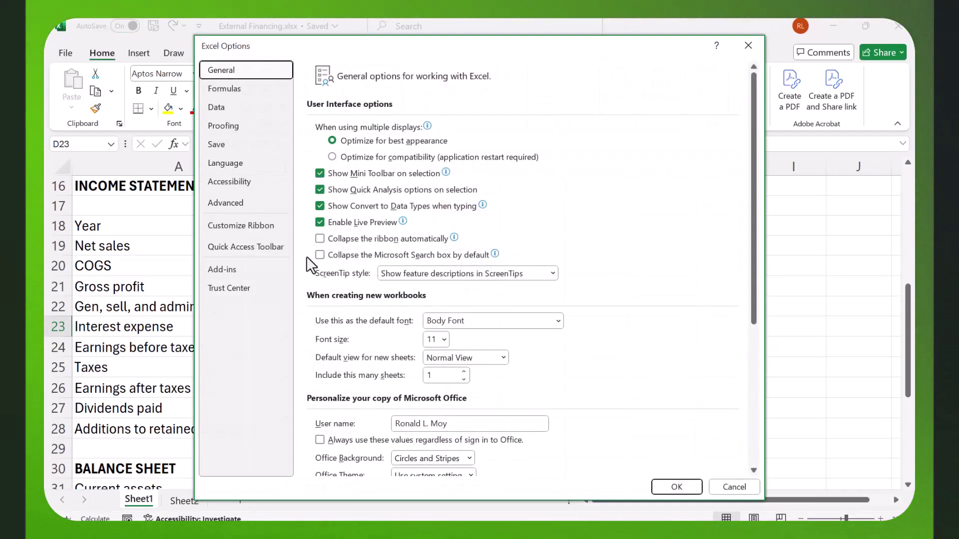
click(226, 87)
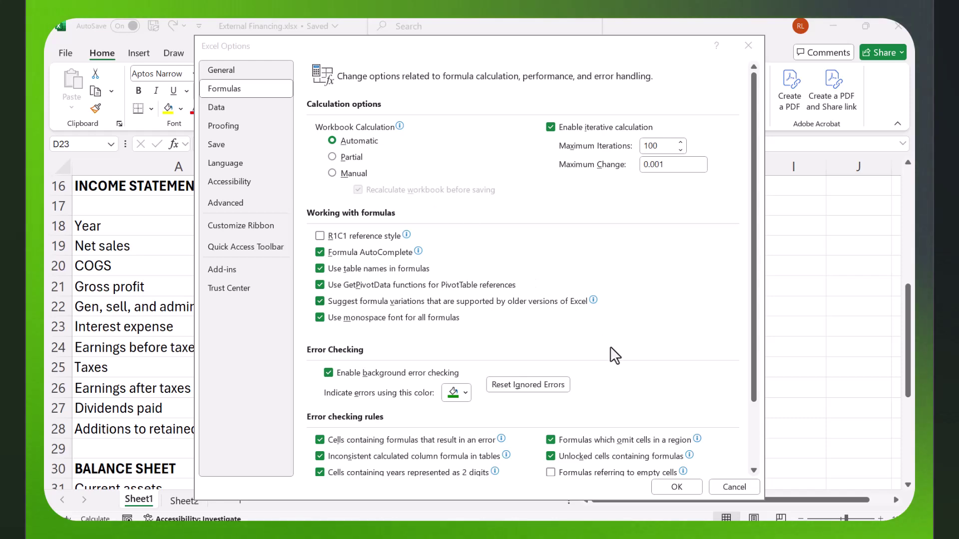
click(731, 488)
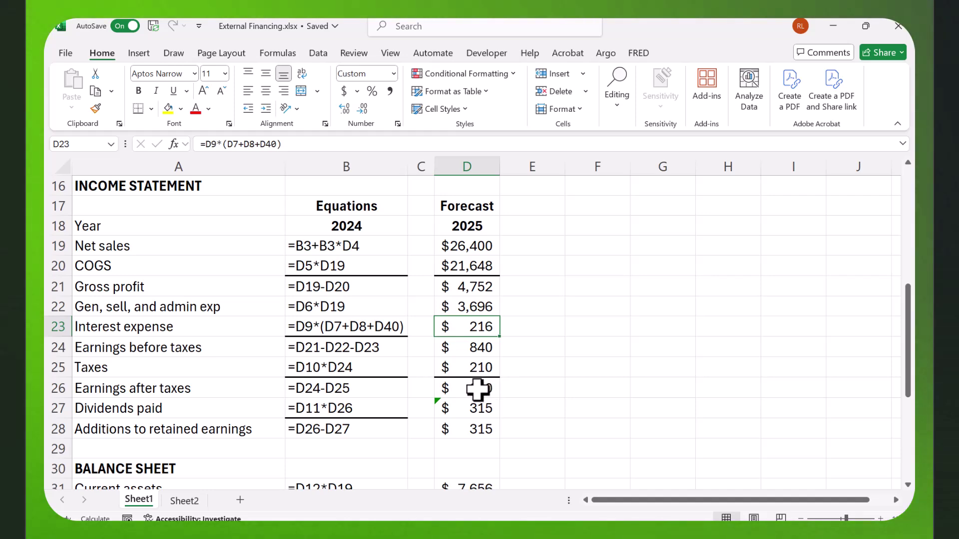
click(479, 391)
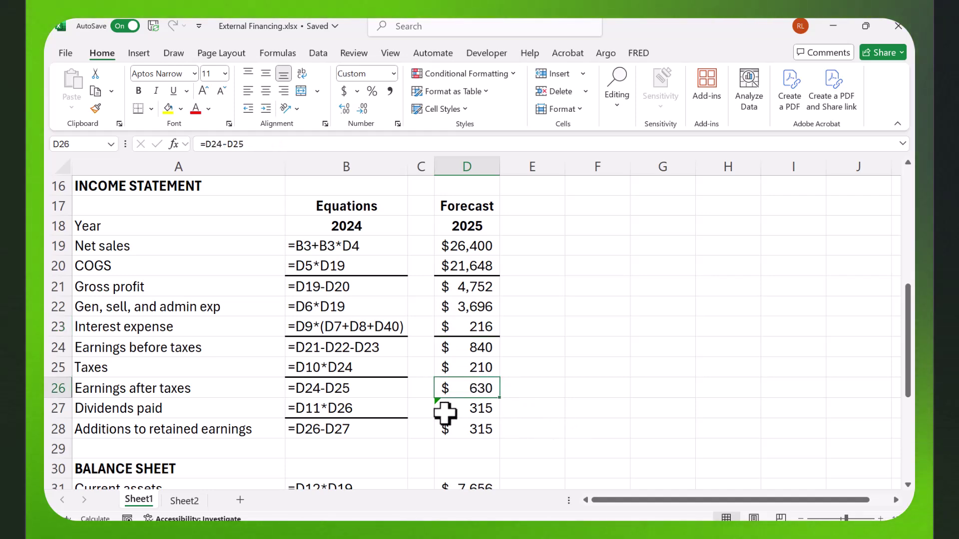
scroll(445, 412, up, 2)
scroll(445, 413, up, 2)
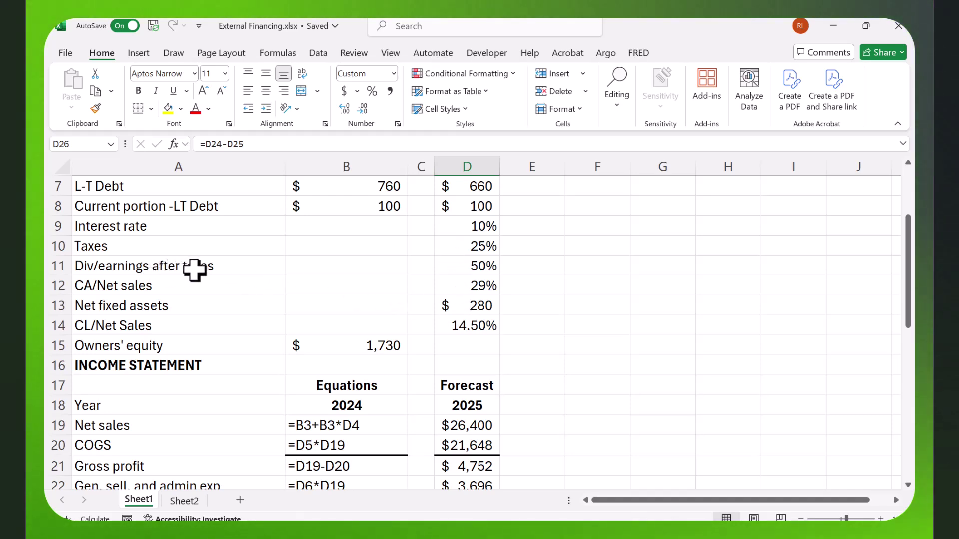
scroll(594, 324, down, 3)
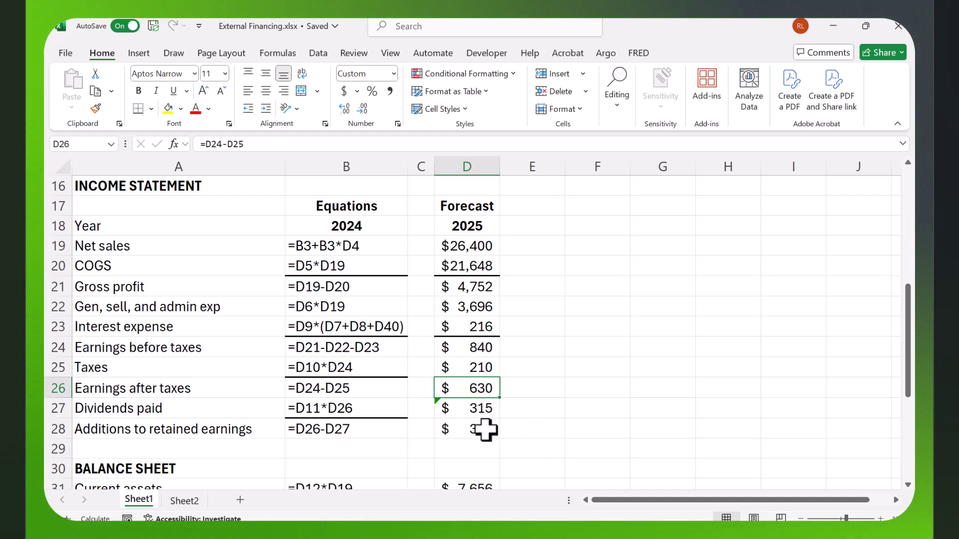
scroll(599, 395, down, 2)
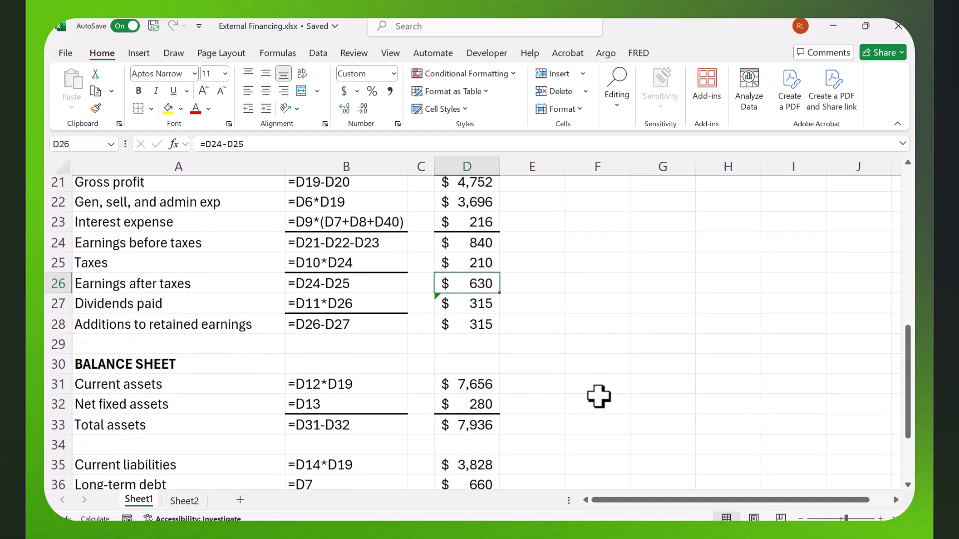
scroll(598, 398, down, 2)
scroll(599, 400, up, 1)
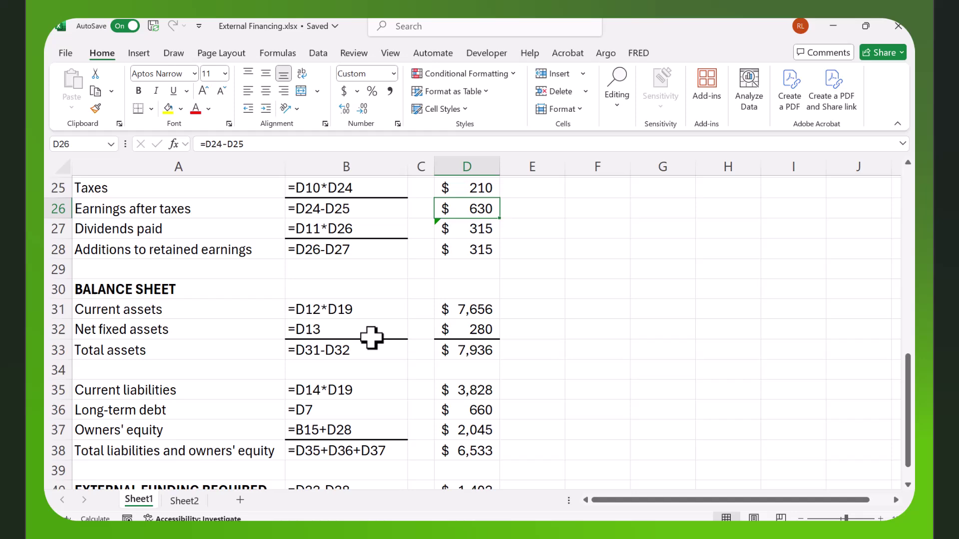
scroll(371, 337, up, 8)
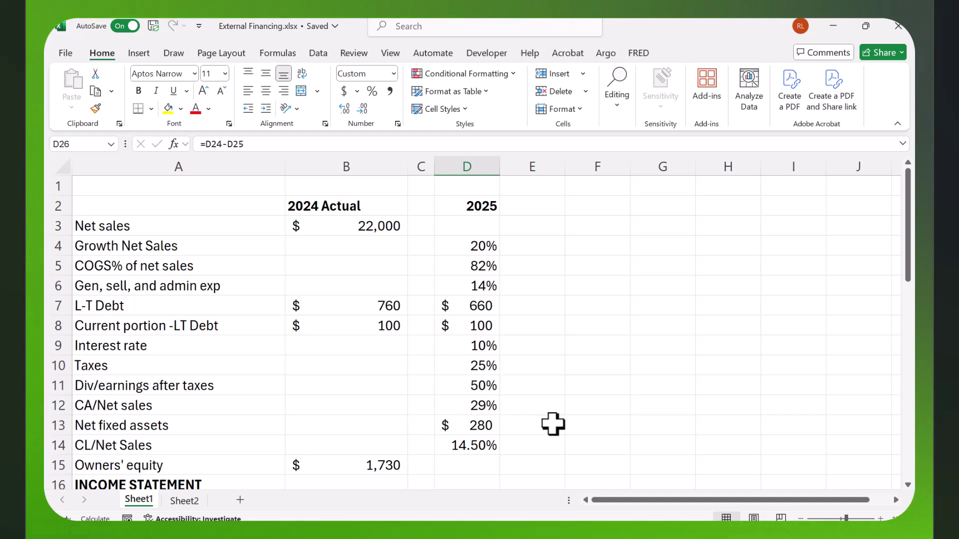
scroll(553, 423, down, 3)
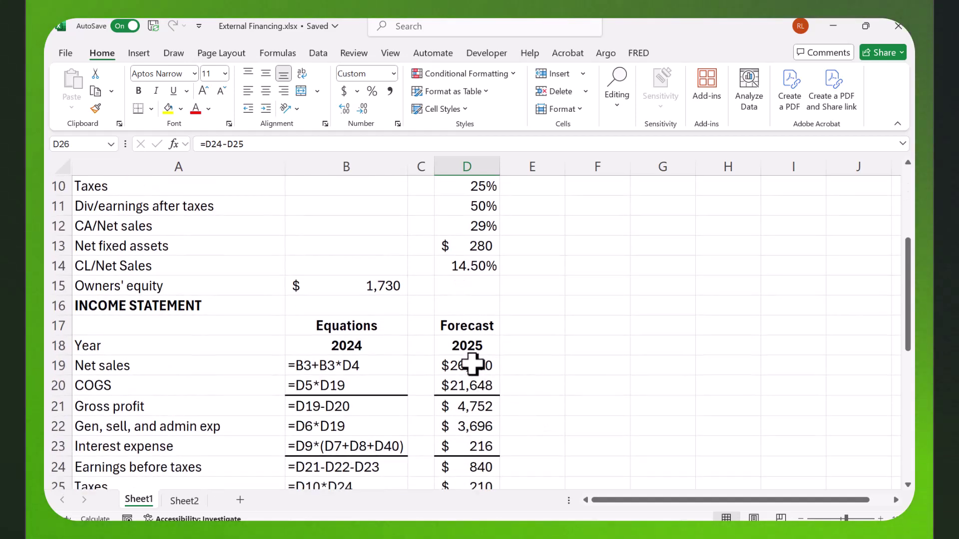
scroll(493, 377, down, 5)
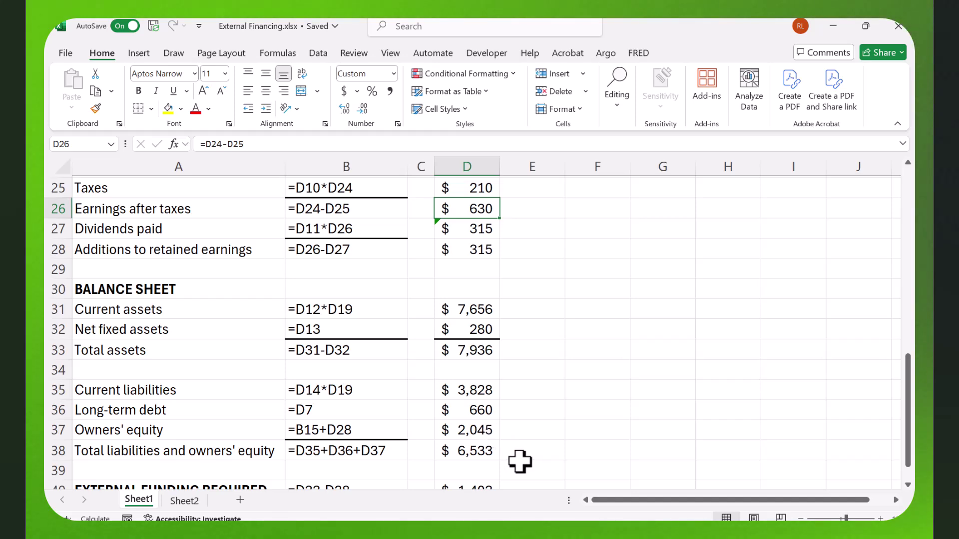
scroll(574, 420, down, 1)
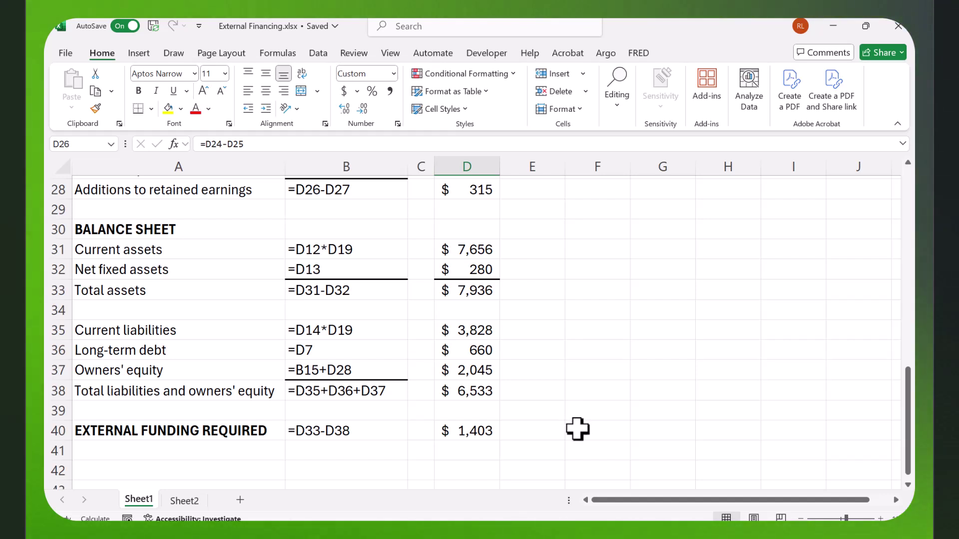
click(473, 288)
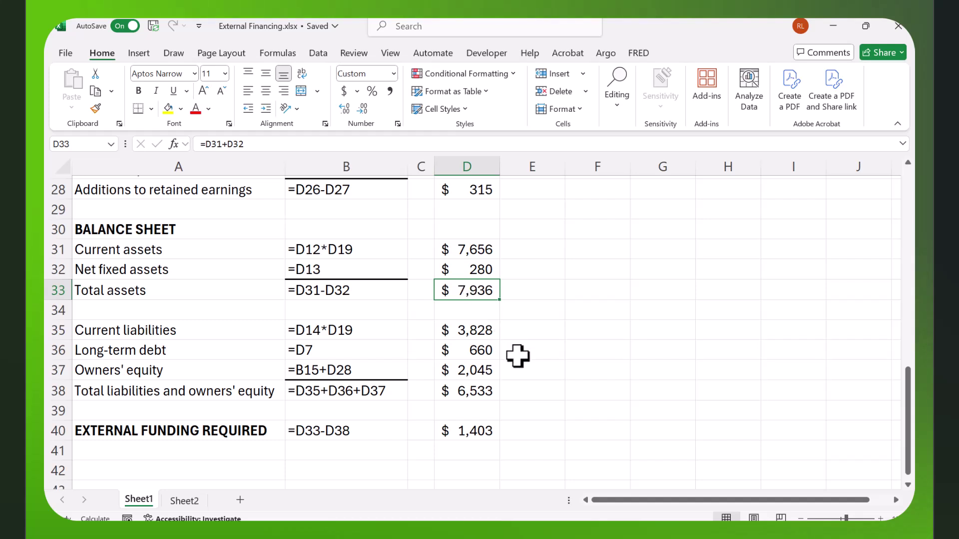
click(471, 391)
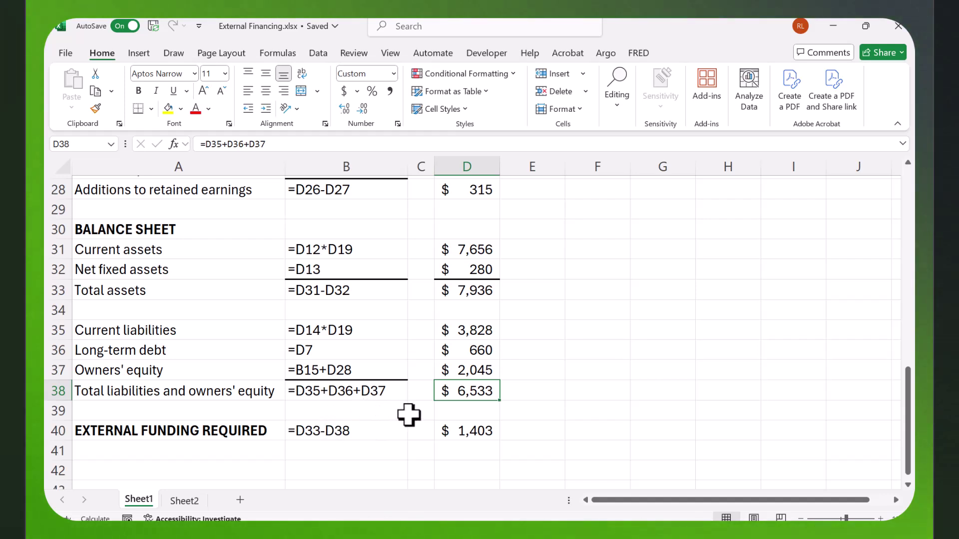
click(495, 292)
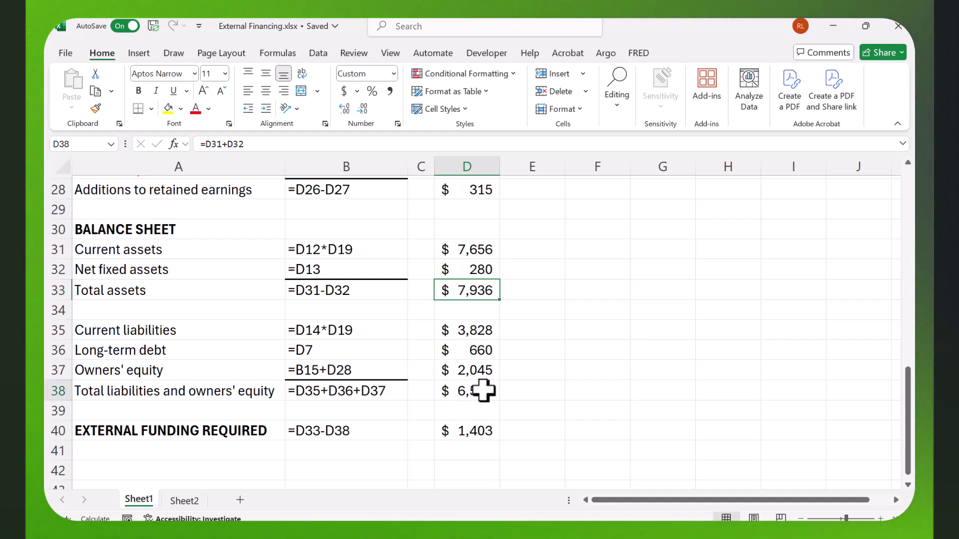
click(484, 390)
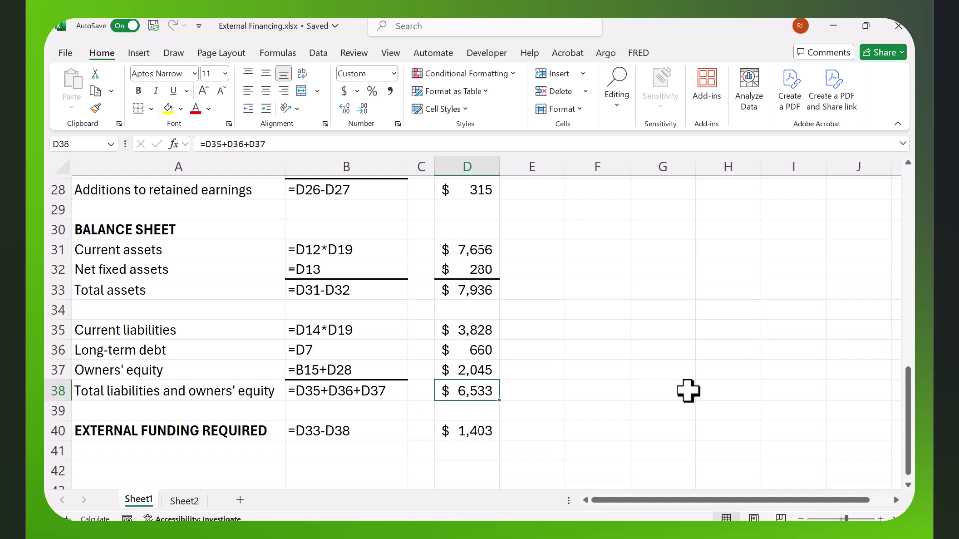
click(467, 436)
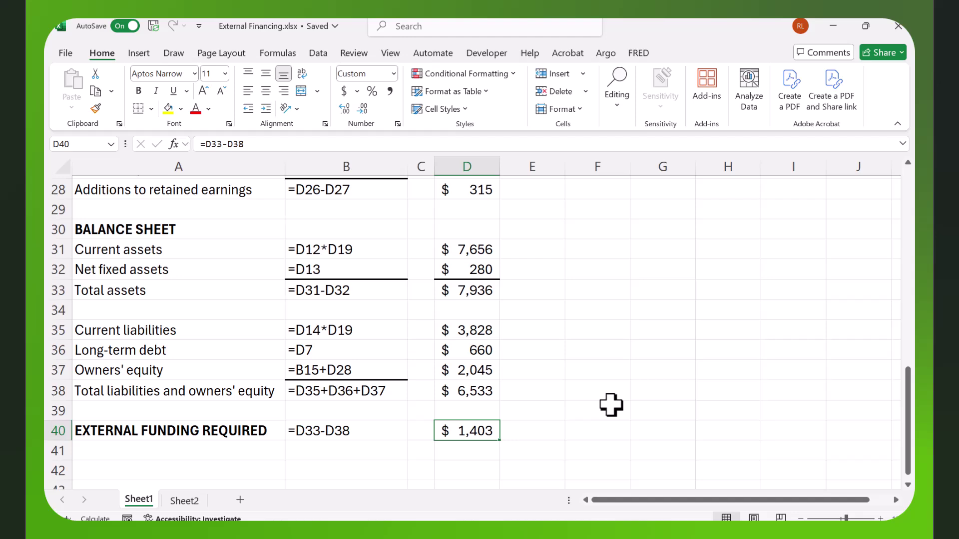
scroll(610, 405, up, 9)
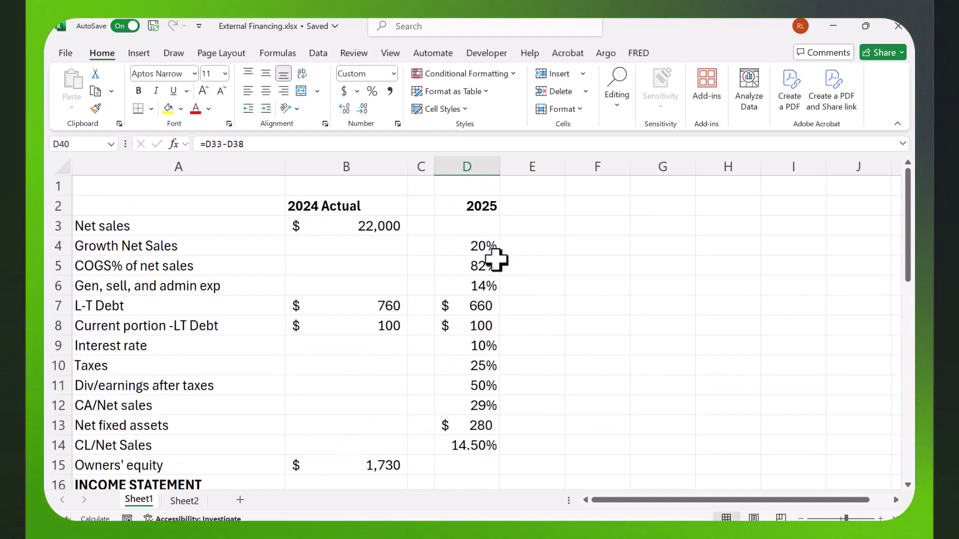
Enter 22% as the 2025 sales growth rate in D4
click(476, 248)
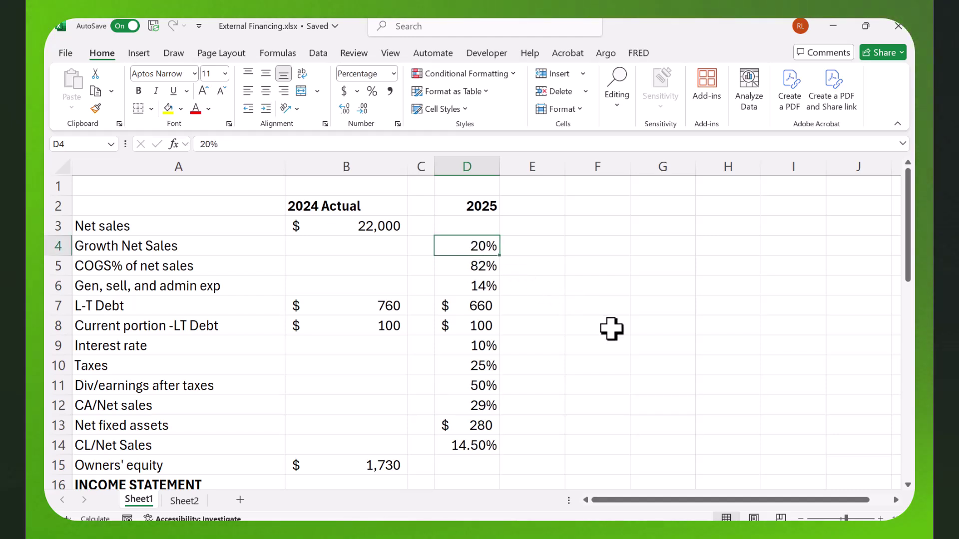
text(22)
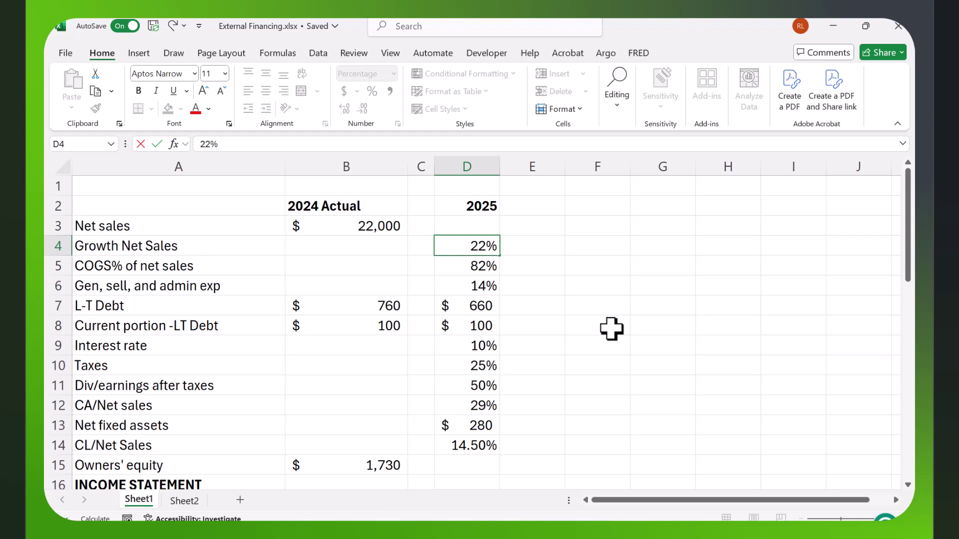
key(Return)
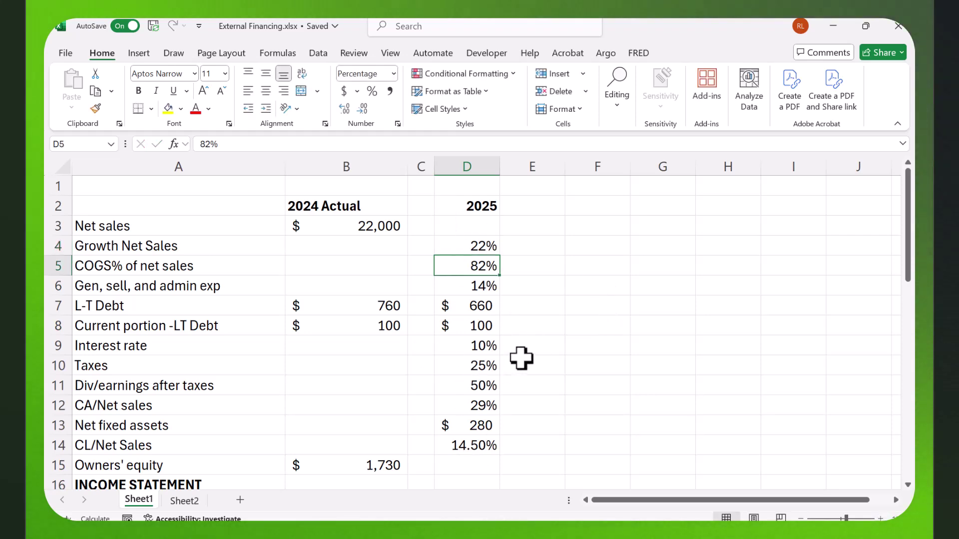
Check external funding required in D40, now $1,463
scroll(522, 358, down, 6)
scroll(522, 359, down, 3)
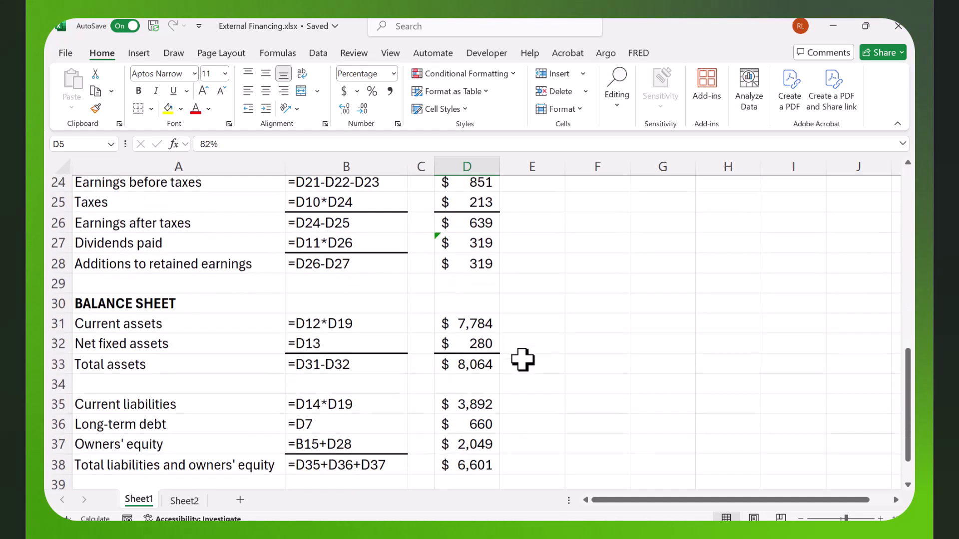
click(472, 369)
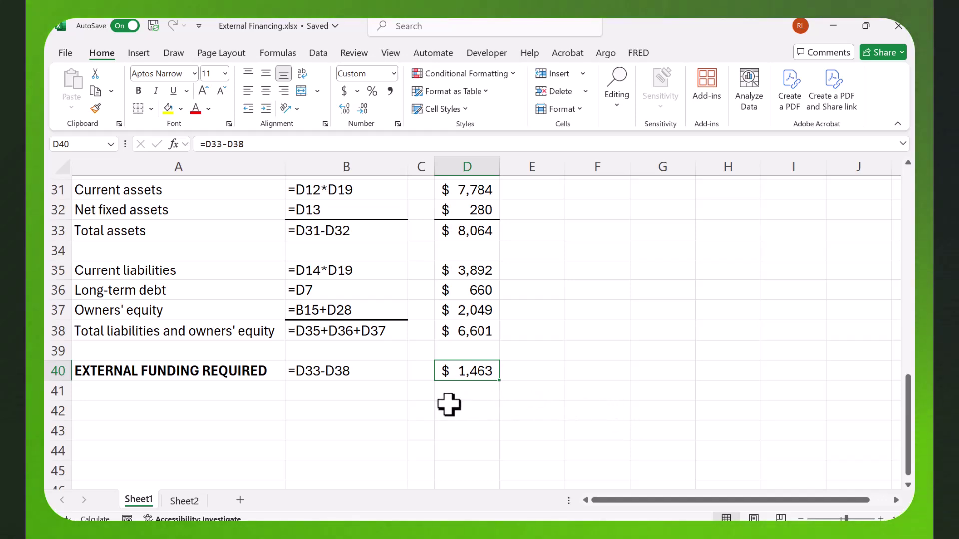
scroll(562, 429, up, 6)
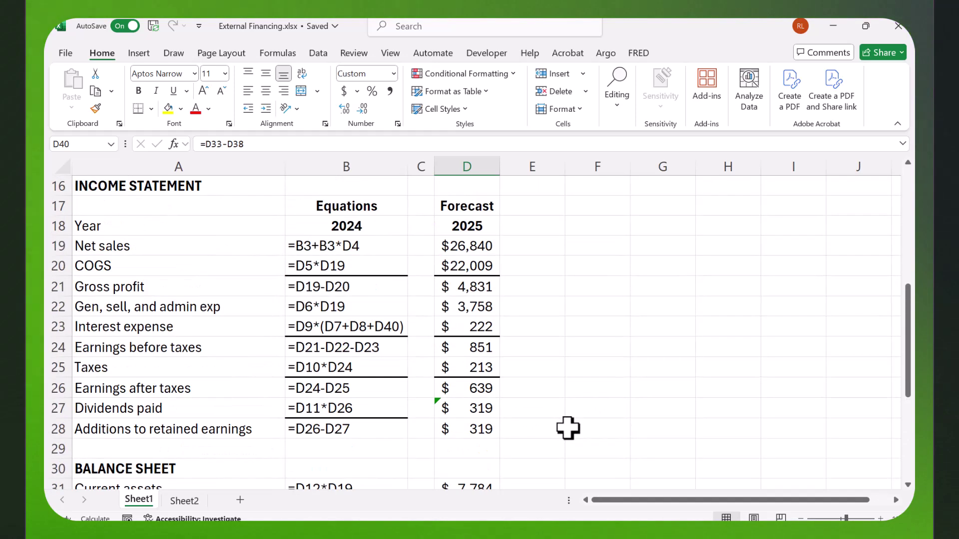
scroll(568, 428, up, 4)
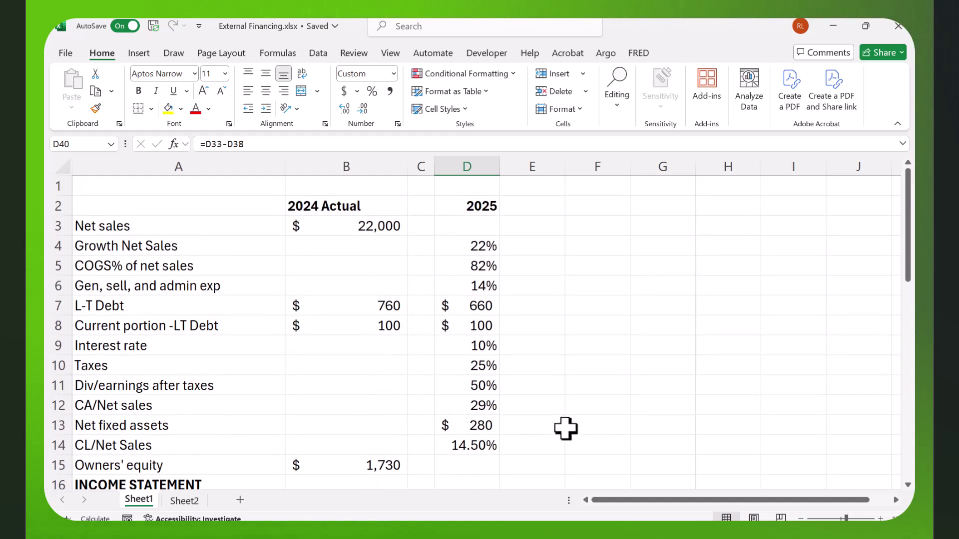
Enter 30% as the 2025 sales growth rate in D4
click(467, 243)
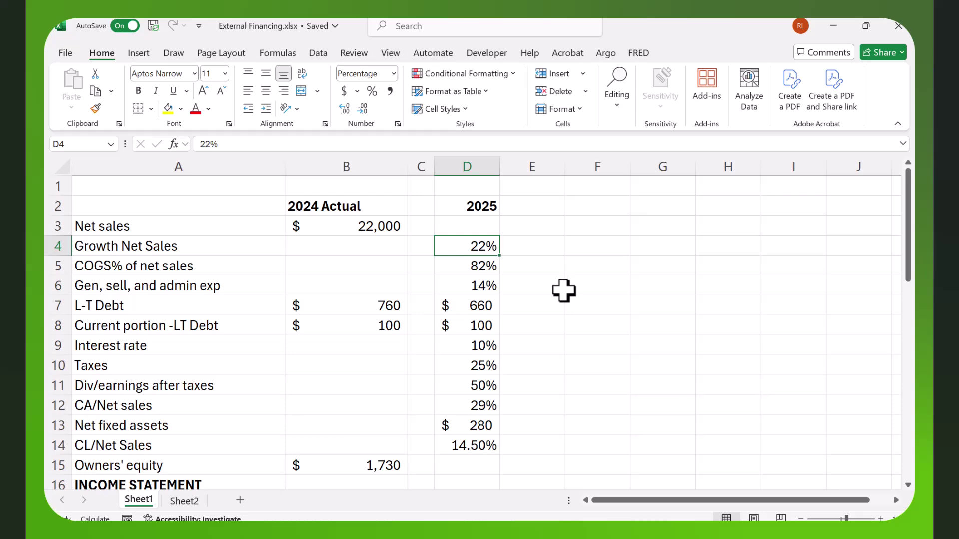
text(30)
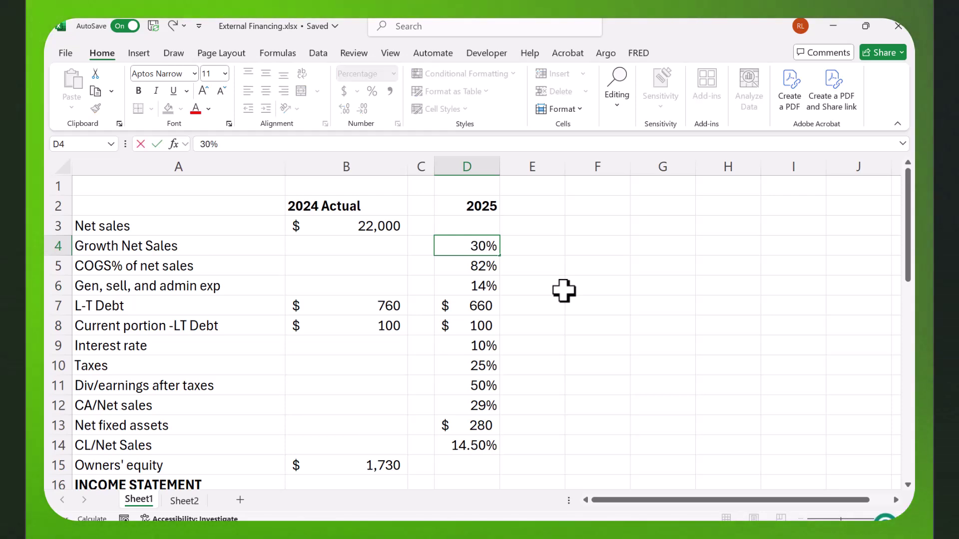
key(Return)
Check external funding required in D40, now $1,700 against $8,574 total assets
scroll(562, 300, down, 5)
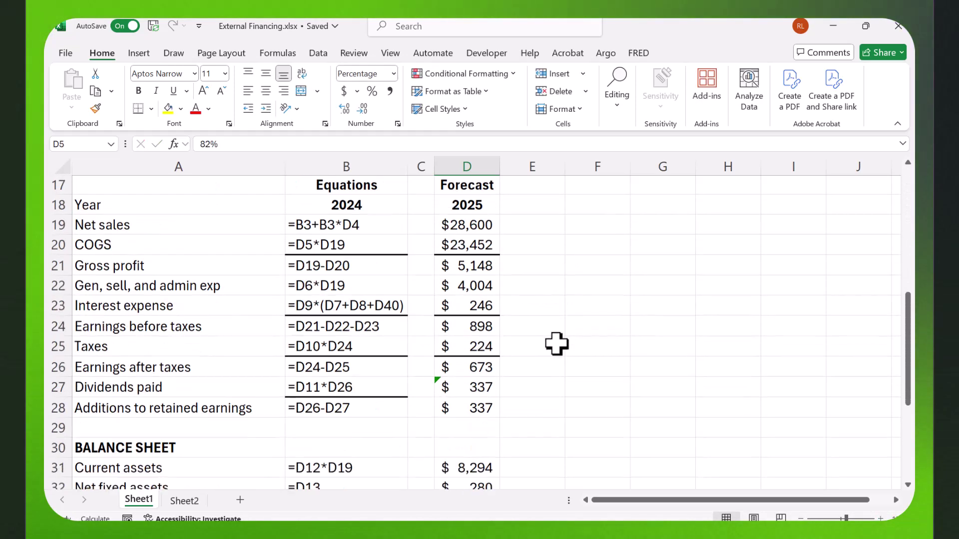
scroll(556, 344, down, 3)
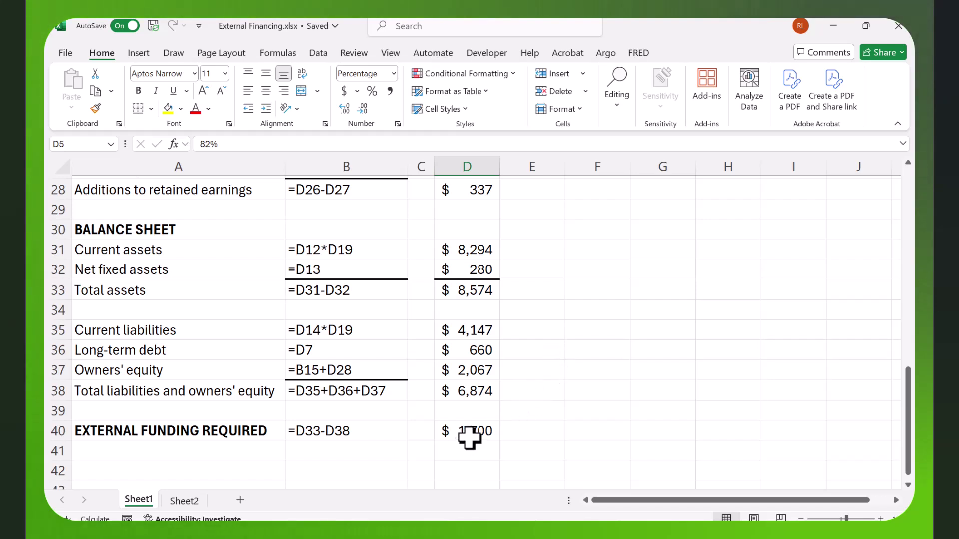
click(467, 438)
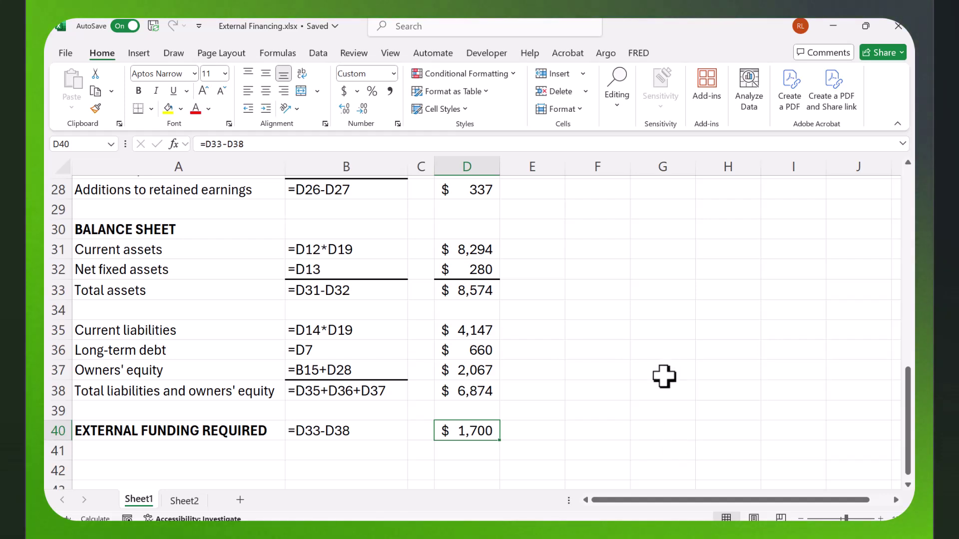
scroll(648, 383, up, 1)
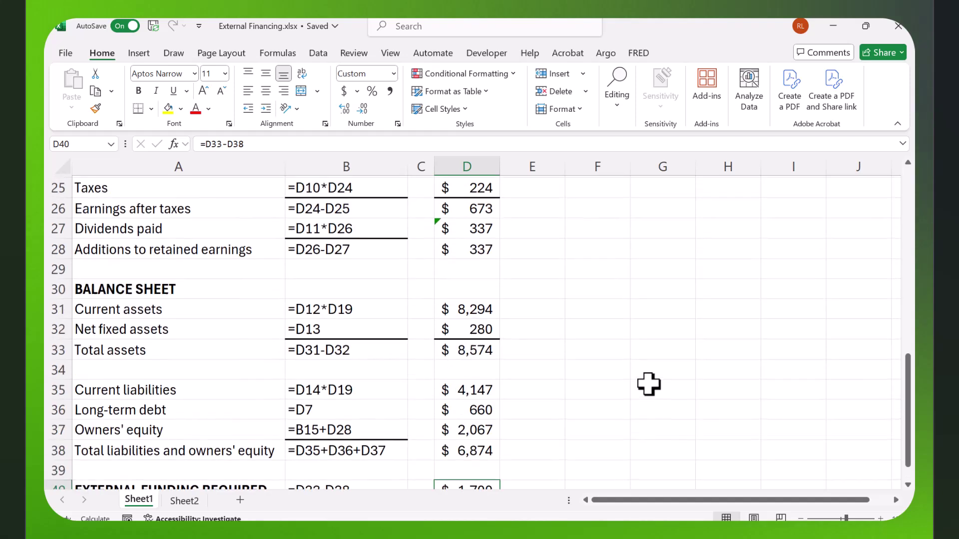
scroll(648, 384, down, 1)
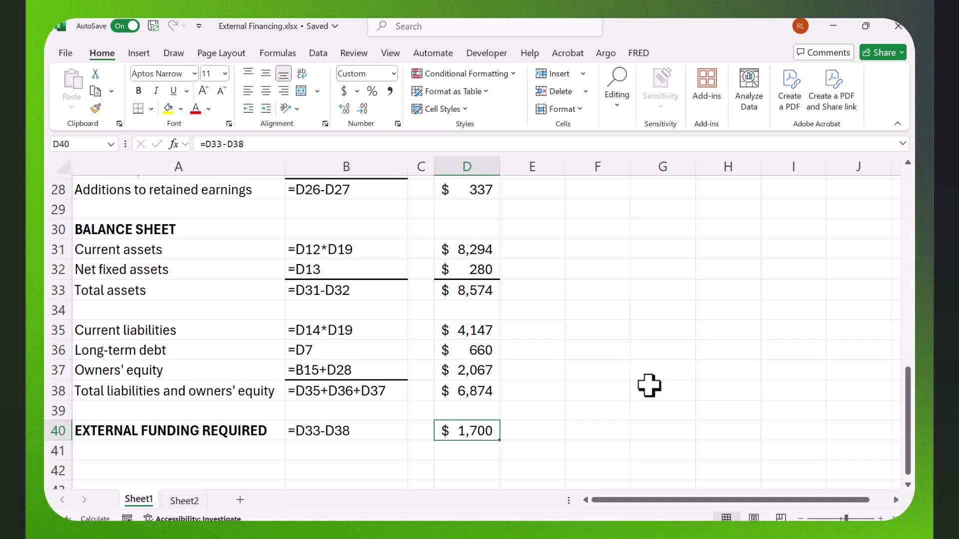
scroll(597, 415, up, 9)
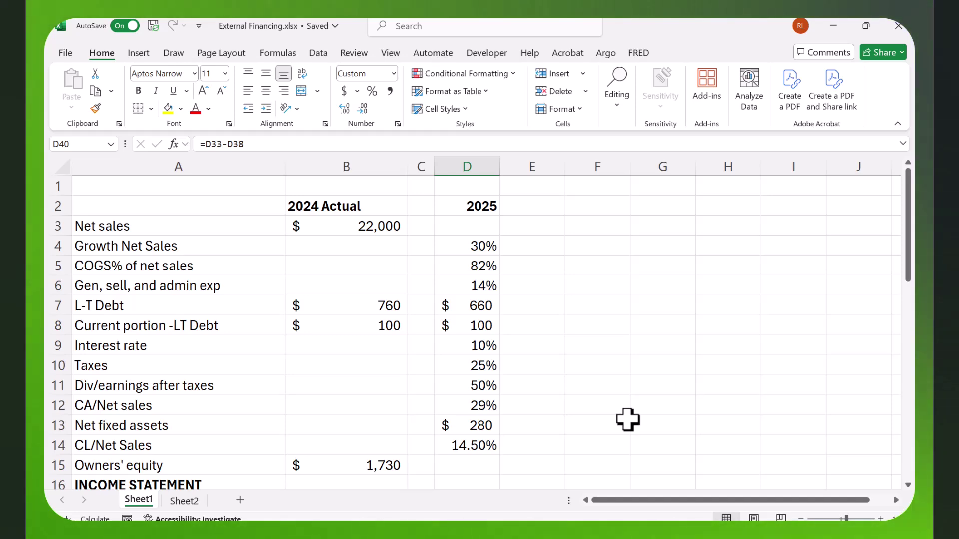
scroll(627, 416, down, 4)
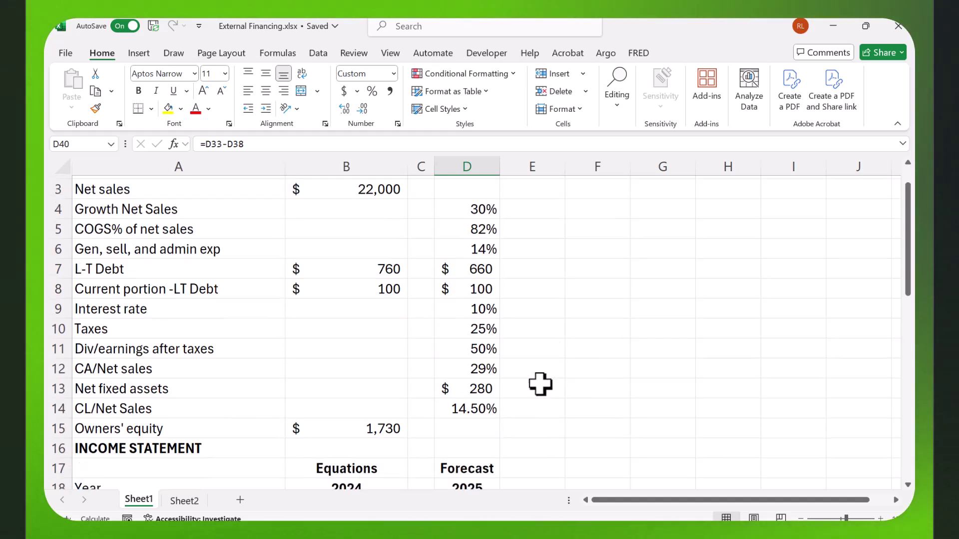
scroll(415, 355, down, 1)
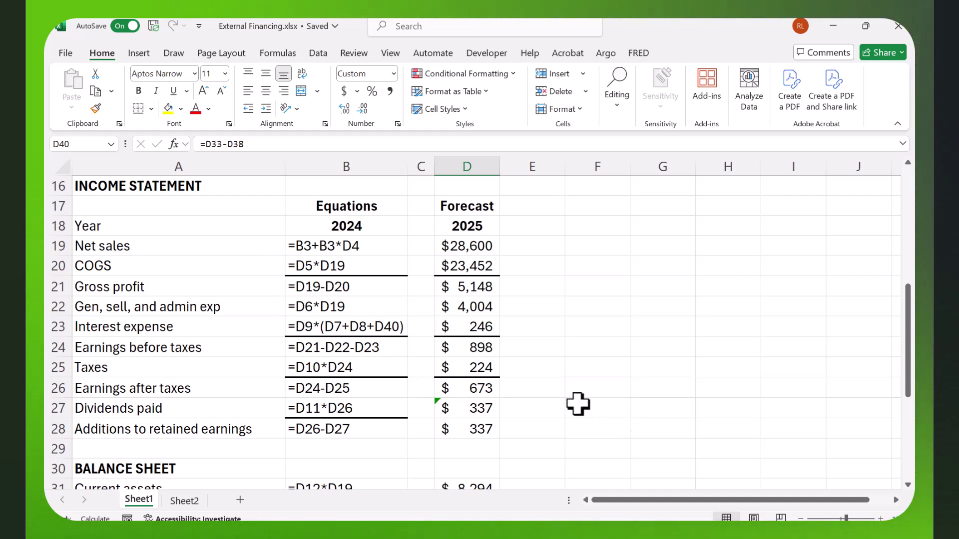
scroll(567, 395, down, 2)
scroll(568, 394, down, 3)
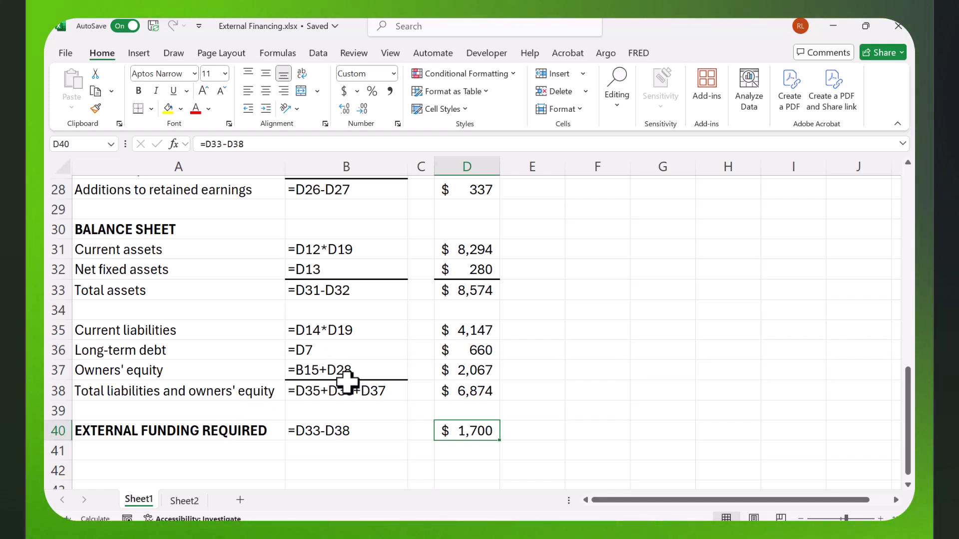
click(368, 370)
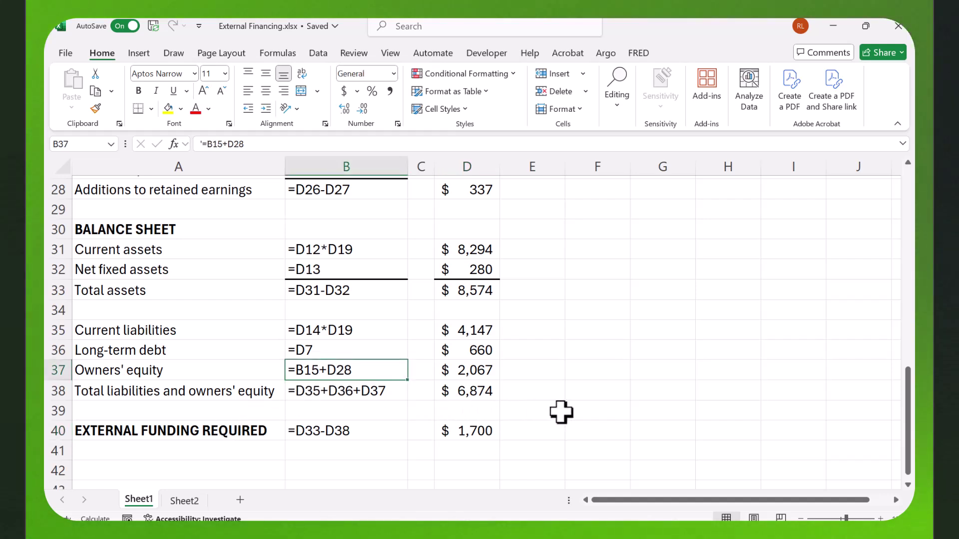
scroll(562, 413, up, 9)
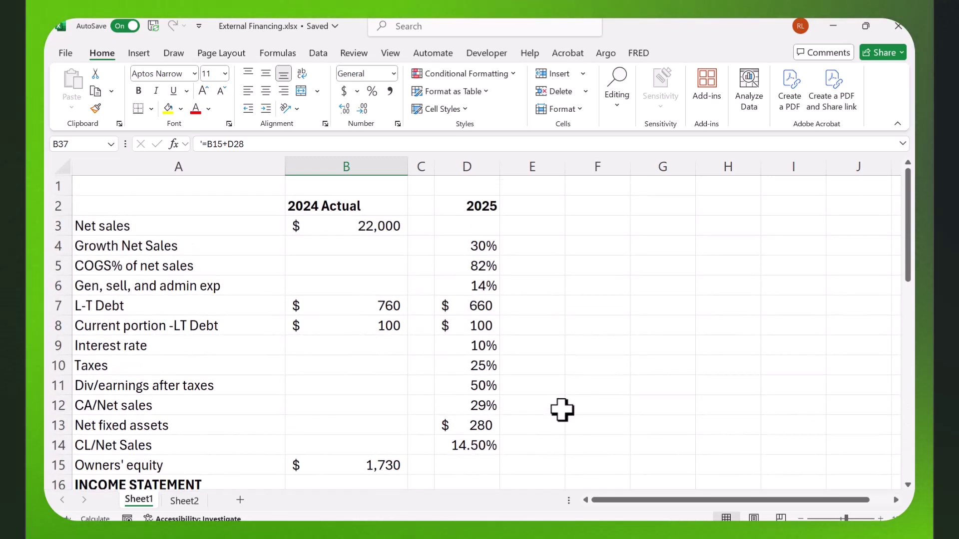
click(349, 464)
scroll(460, 453, down, 6)
scroll(459, 454, down, 4)
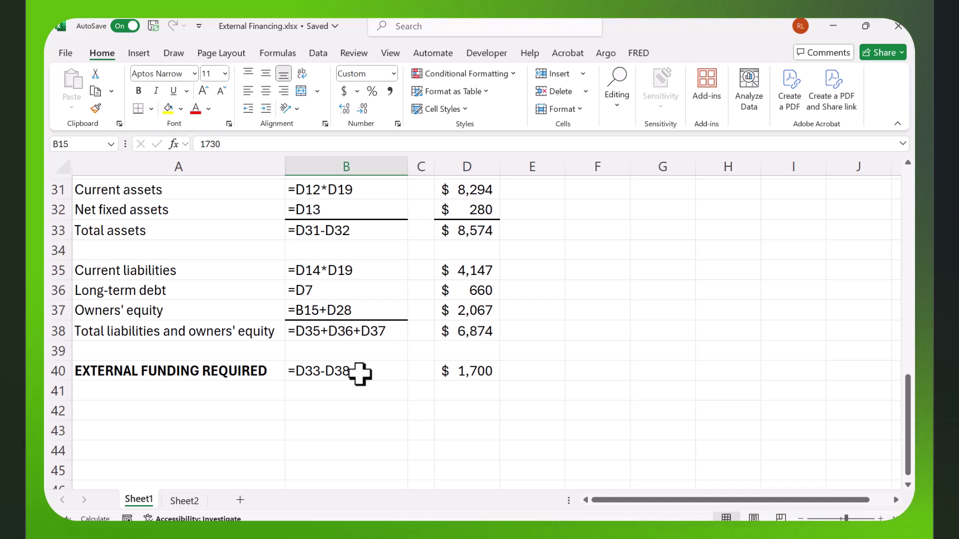
scroll(357, 374, up, 2)
scroll(362, 377, down, 1)
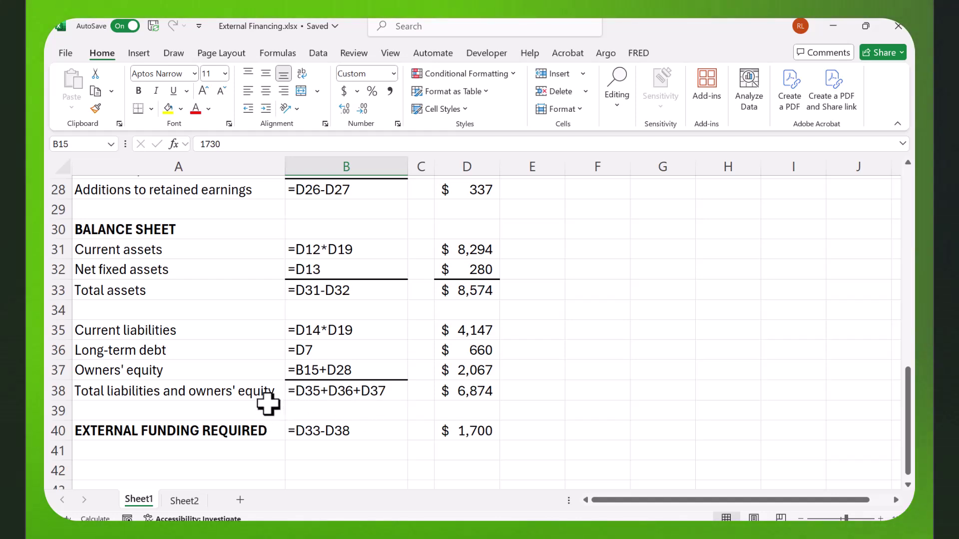
click(380, 373)
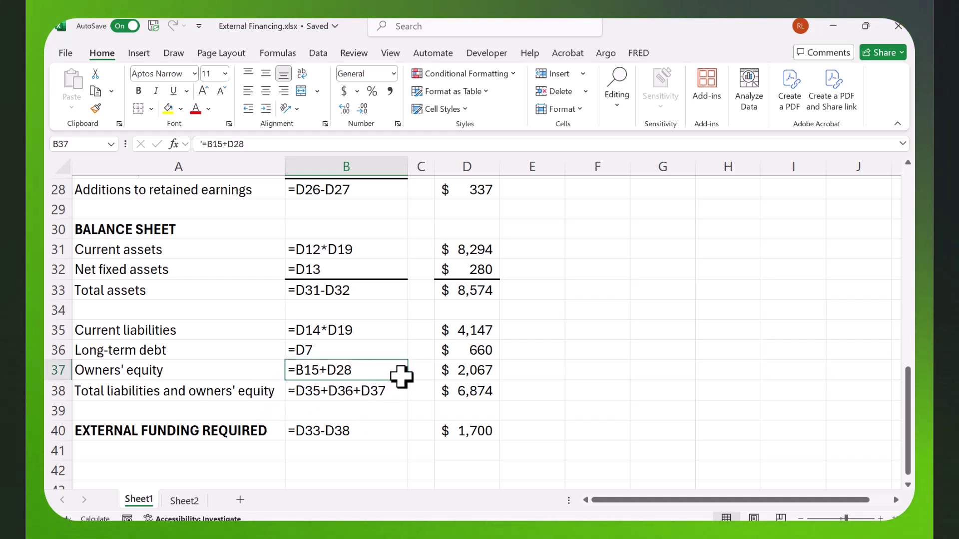
scroll(400, 376, up, 1)
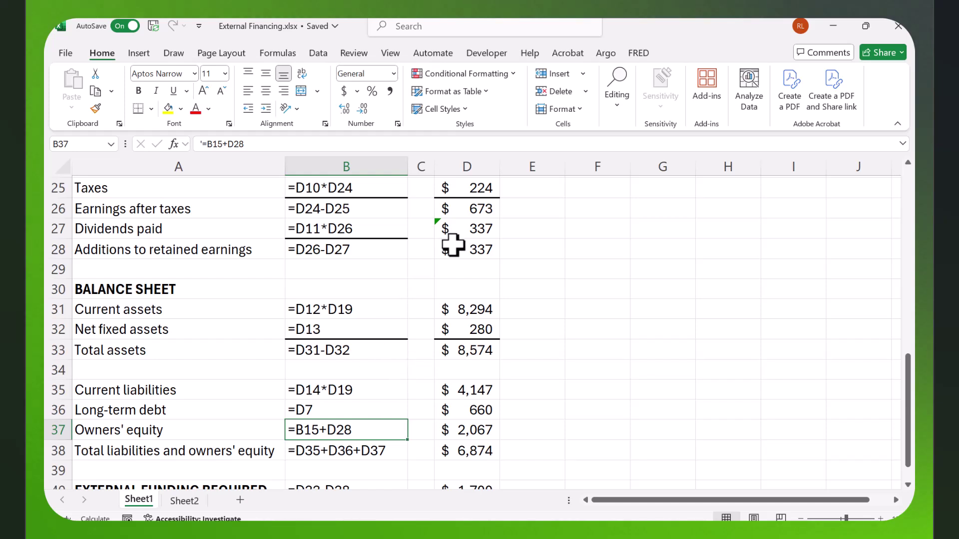
click(486, 247)
scroll(594, 314, down, 1)
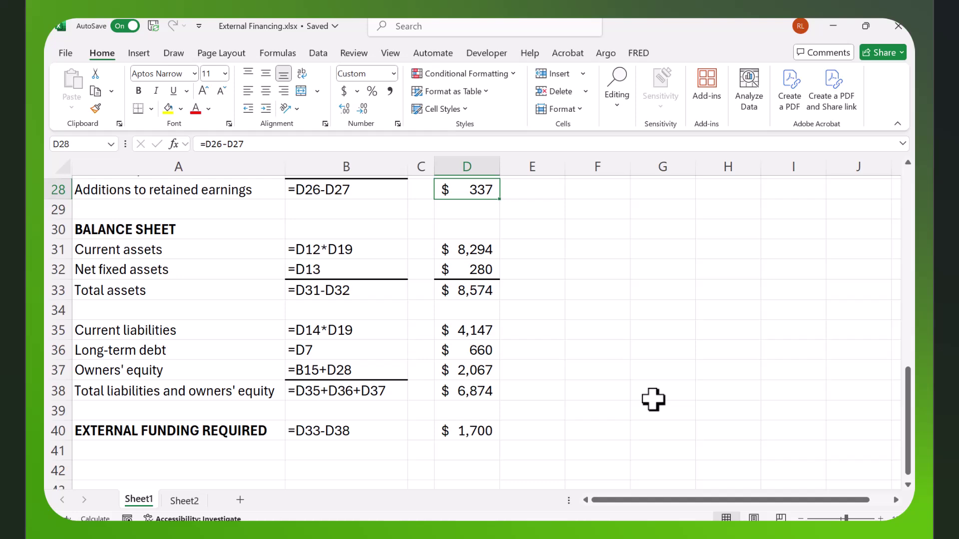
scroll(644, 396, up, 5)
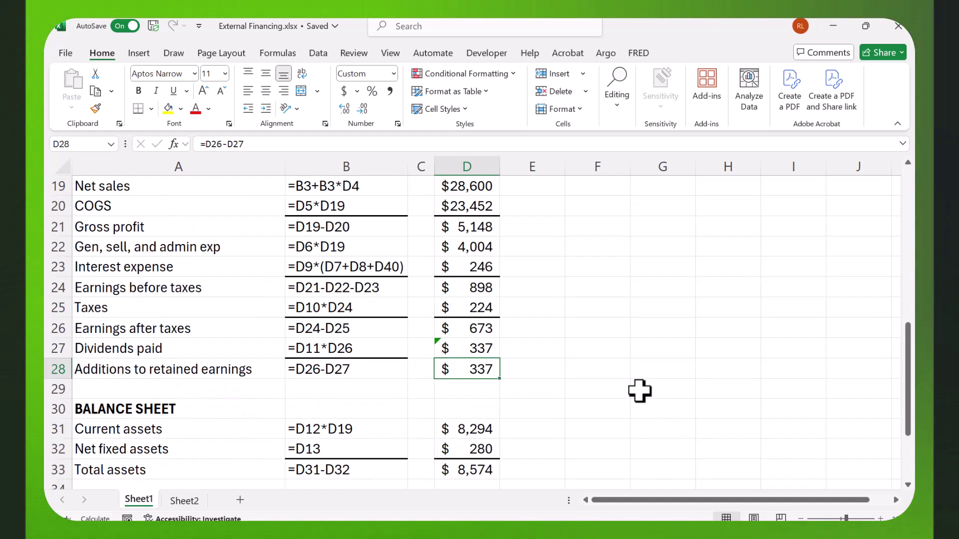
scroll(617, 401, up, 4)
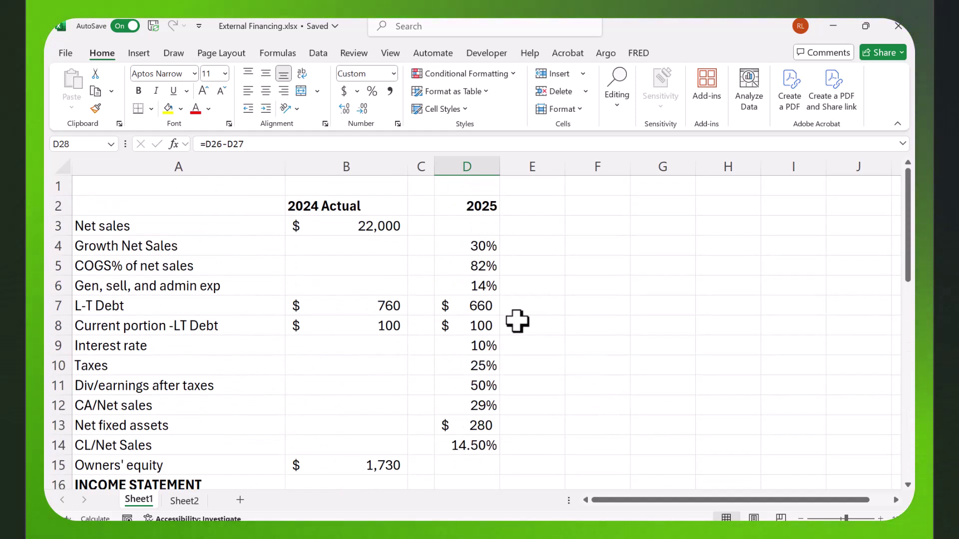
Set the 2025 net sales growth in D4 to 0% and check external funding required
click(467, 250)
double_click(479, 250)
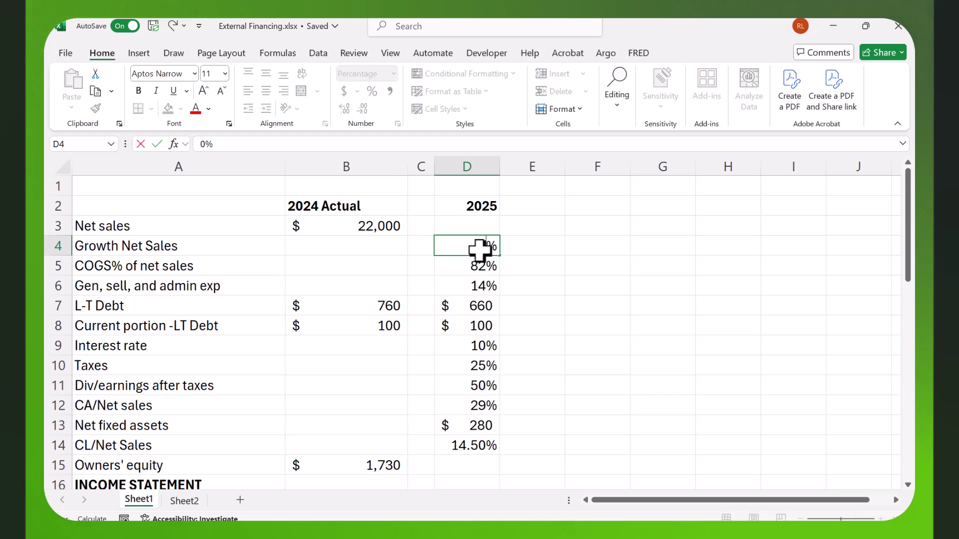
key(Return)
scroll(510, 320, down, 6)
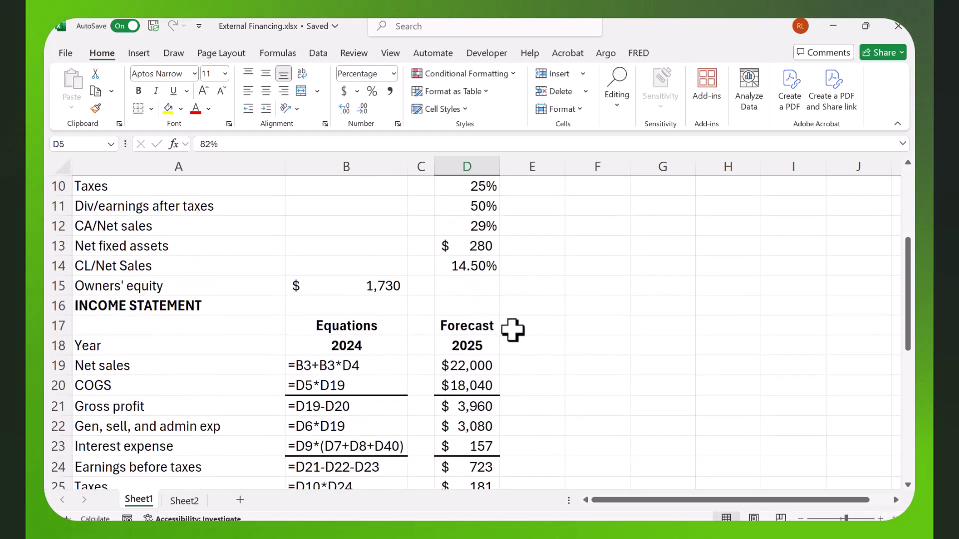
scroll(510, 335, down, 4)
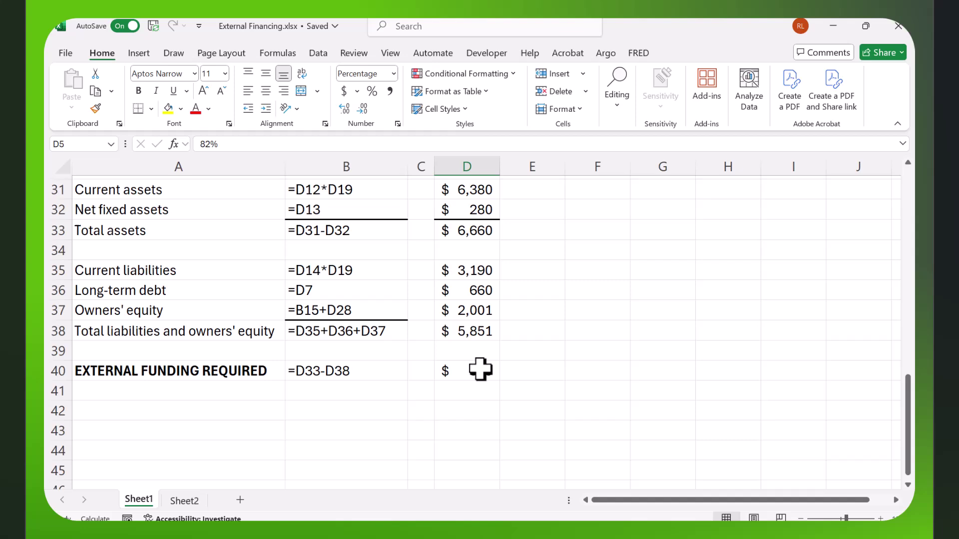
scroll(525, 388, up, 10)
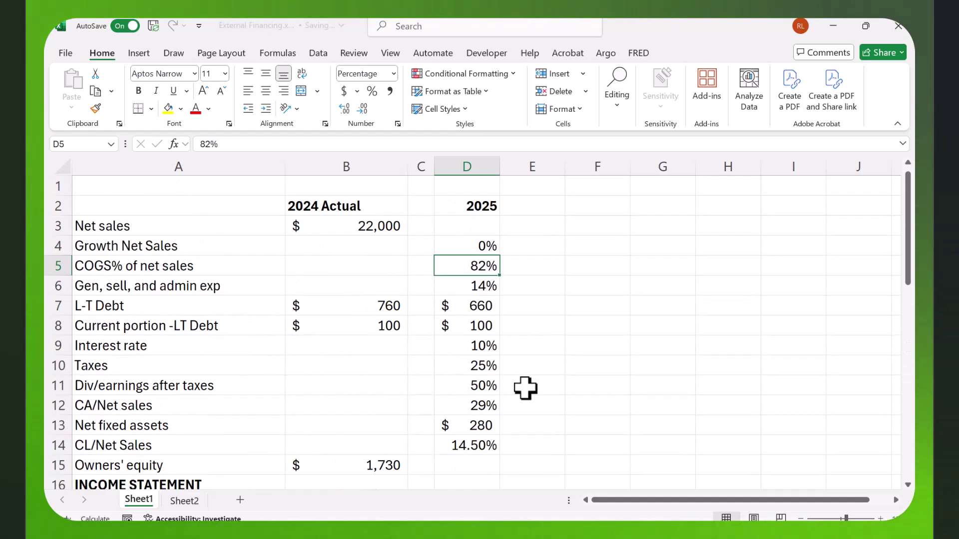
Change the 2025 net sales growth to -2% and review the recalculated external funding
click(464, 247)
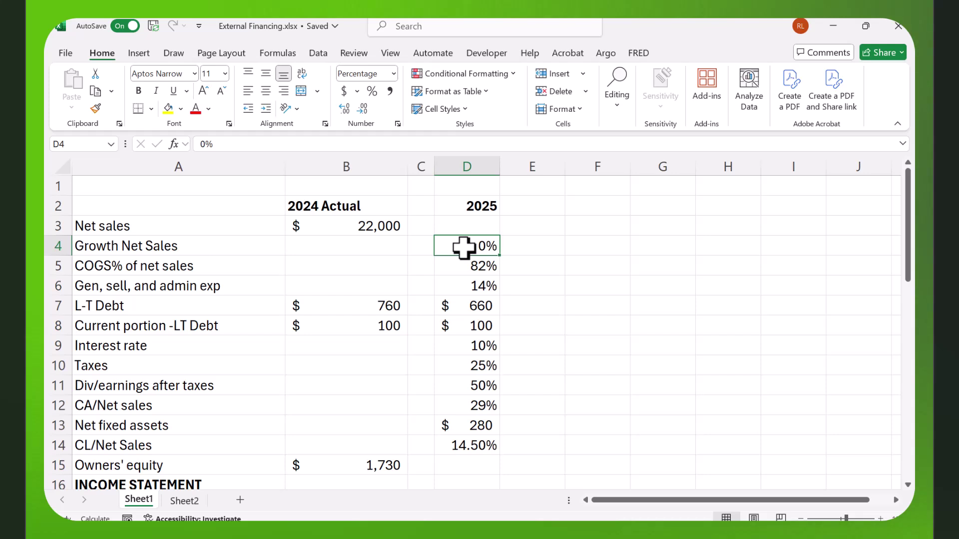
text(-)
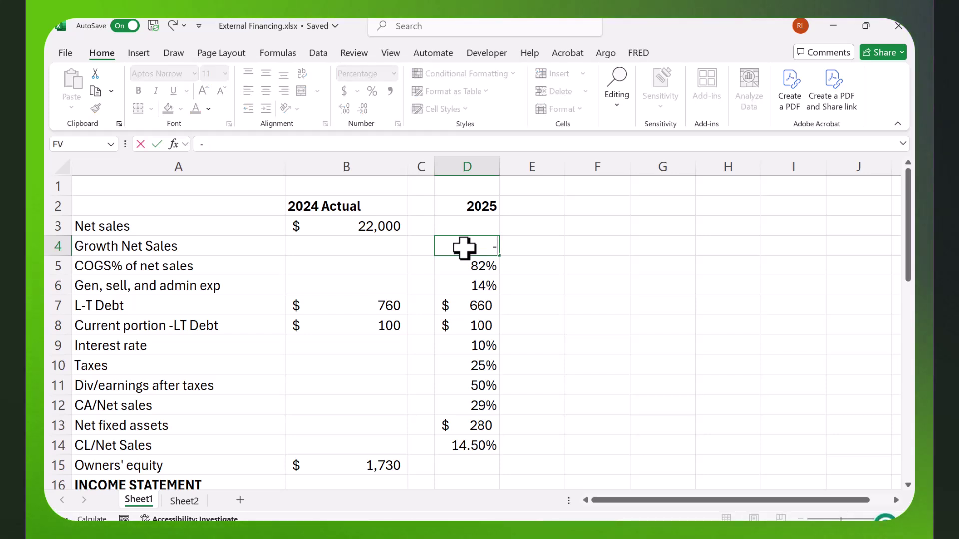
text(D2)
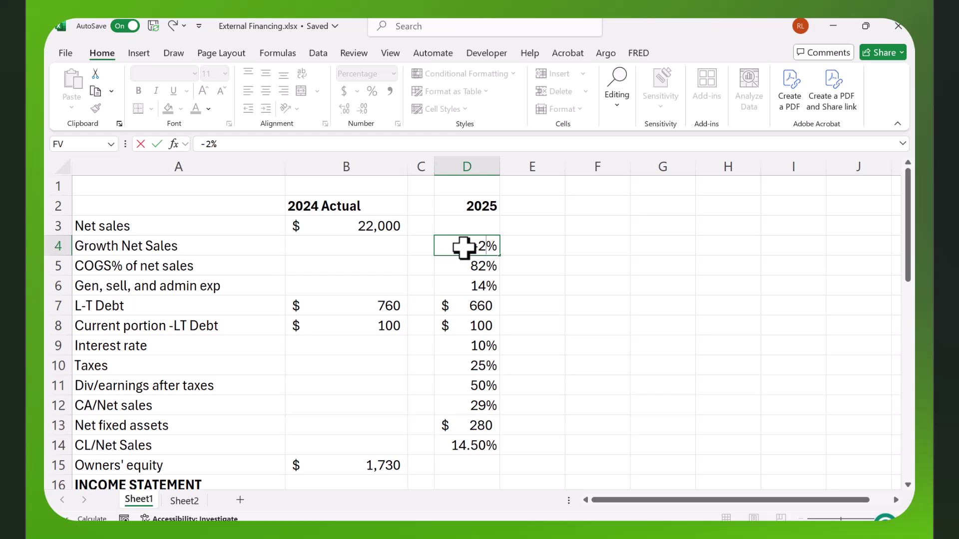
key(Return)
scroll(550, 282, down, 2)
scroll(549, 282, down, 8)
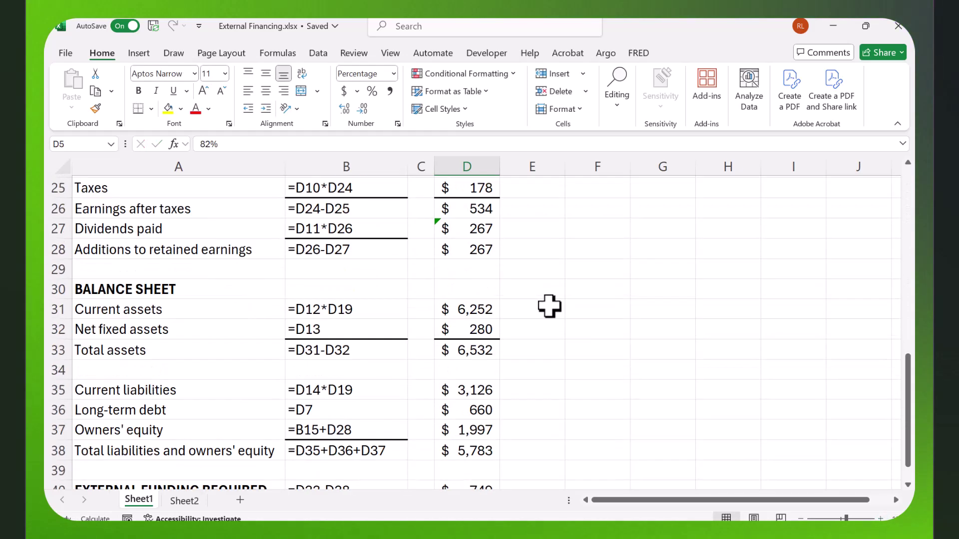
scroll(550, 304, up, 3)
scroll(548, 308, up, 7)
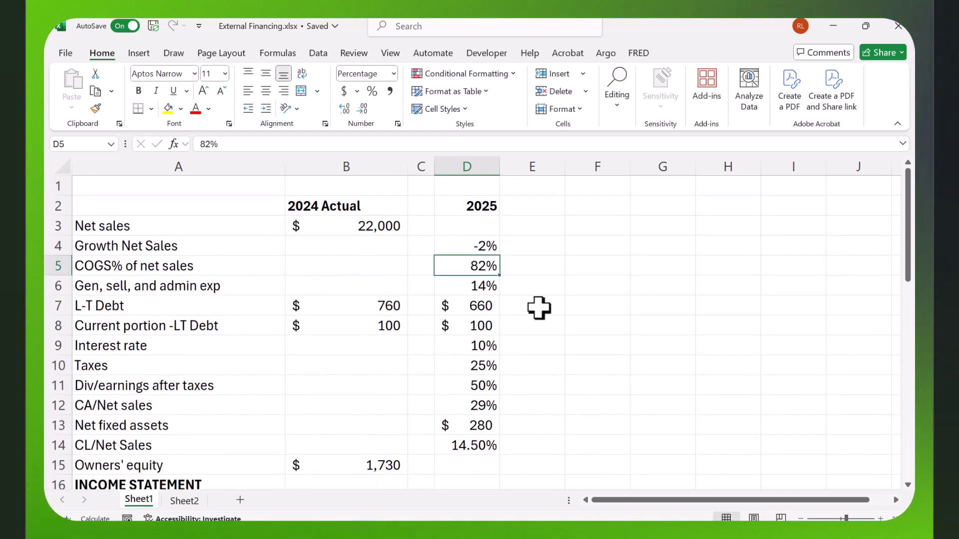
Change the growth to -10%, dropping net sales to $19,800 and external funding to $512
click(473, 247)
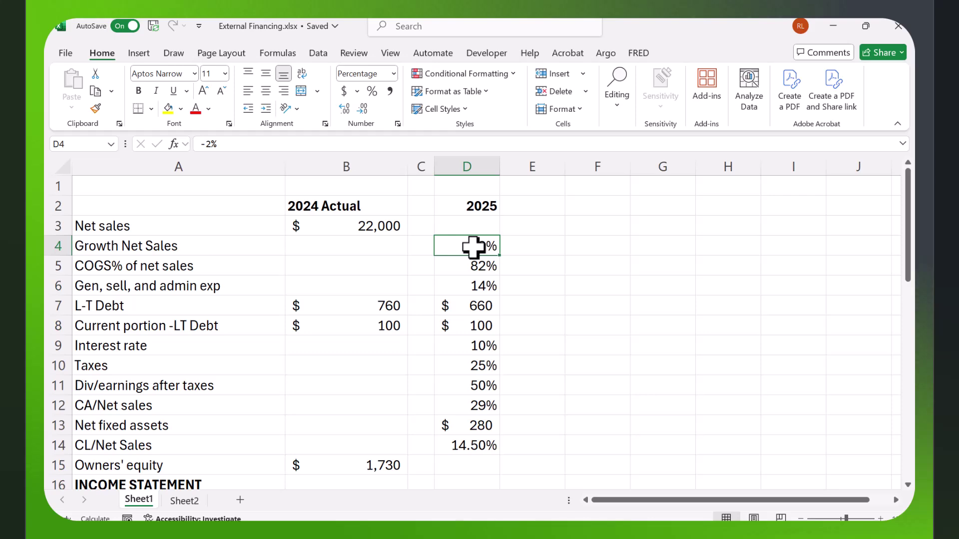
double_click(473, 246)
key(BackSpace)
text(10)
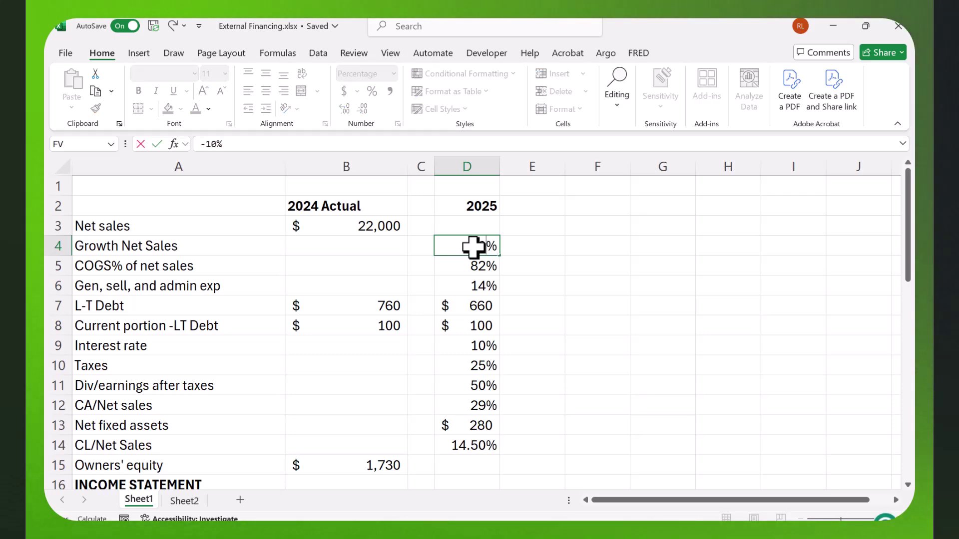
key(Return)
scroll(507, 313, down, 7)
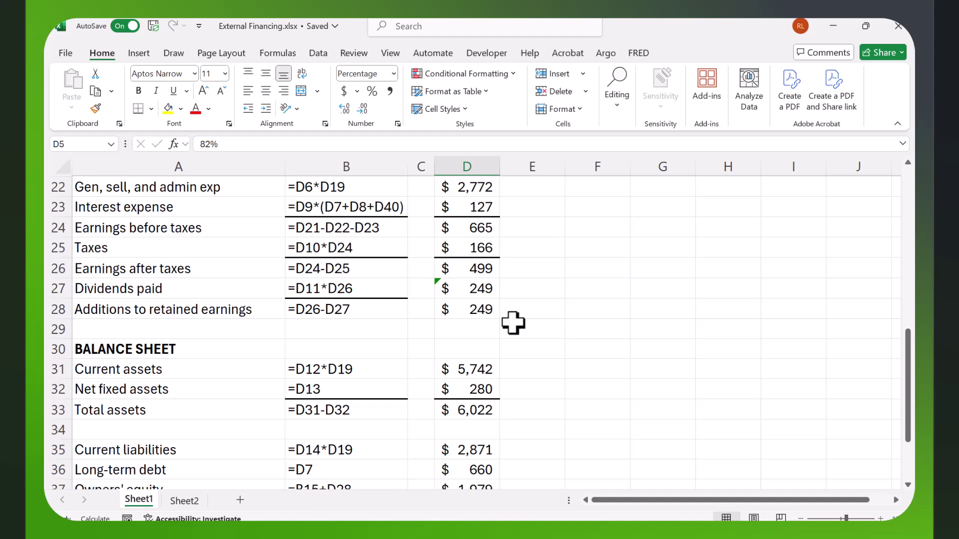
scroll(513, 323, down, 2)
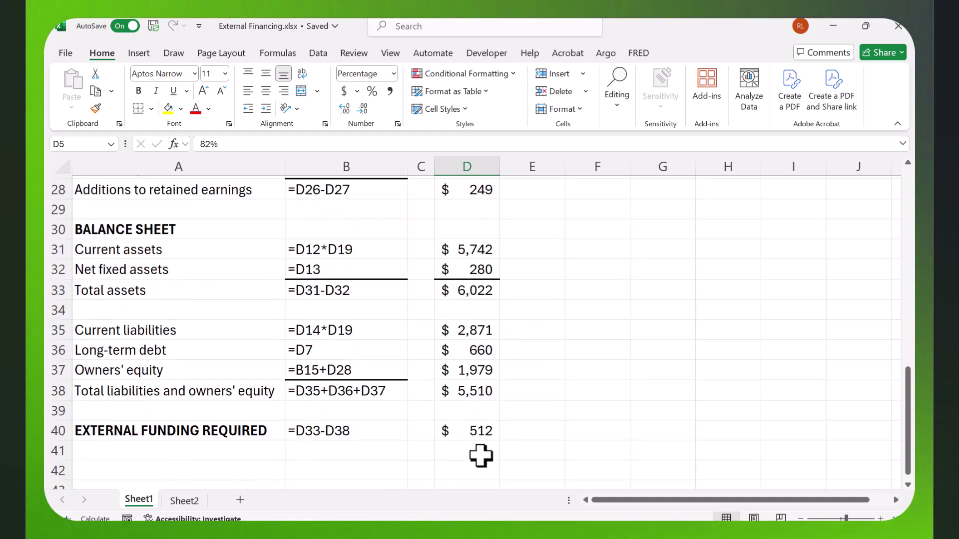
scroll(508, 439, up, 9)
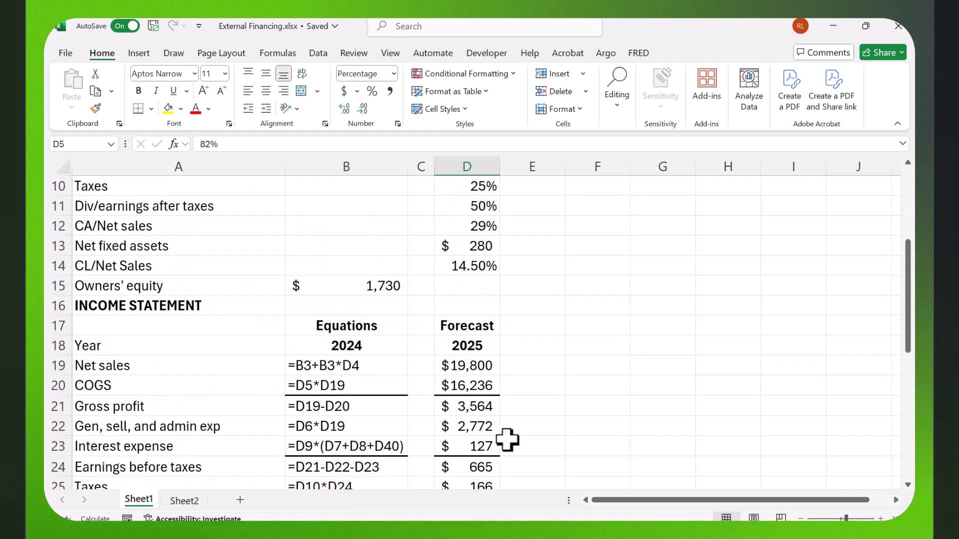